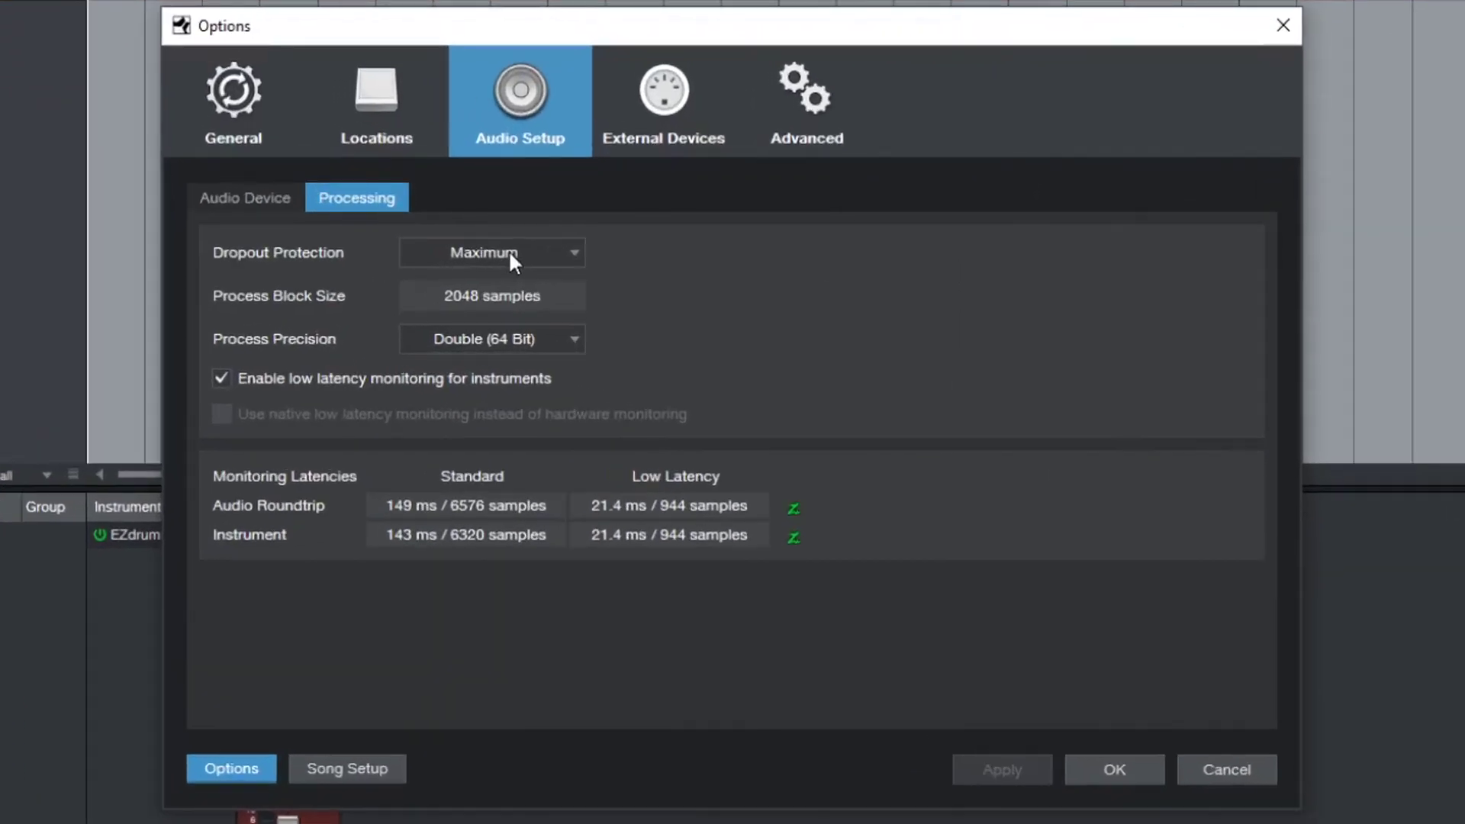
# Step: Show the Dropout Protection choices in the Audio Setup Processing settings
pyautogui.click(508, 252)
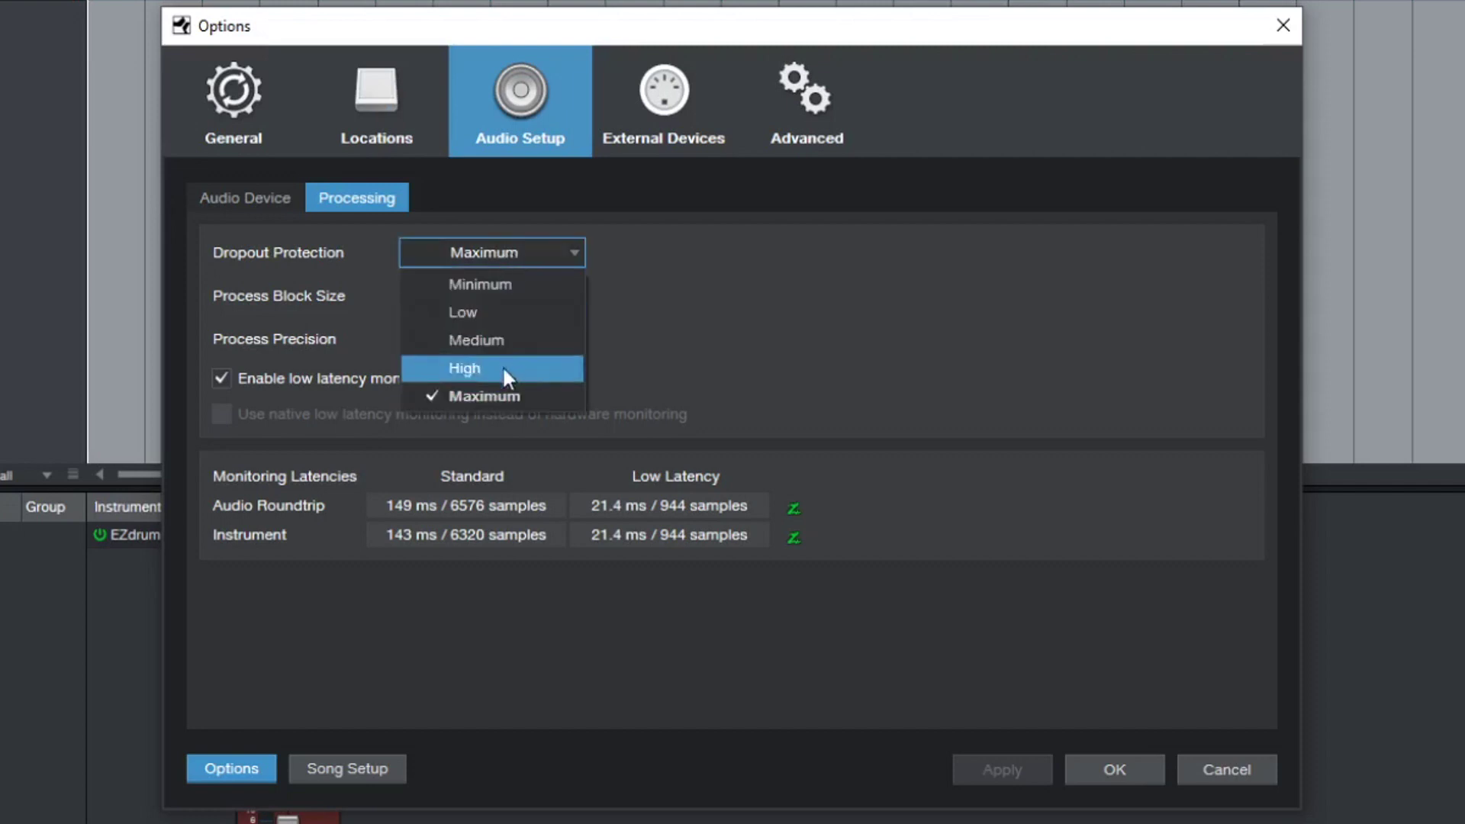
# Step: Try Minimum Dropout Protection, then set it back to Maximum
pyautogui.click(504, 394)
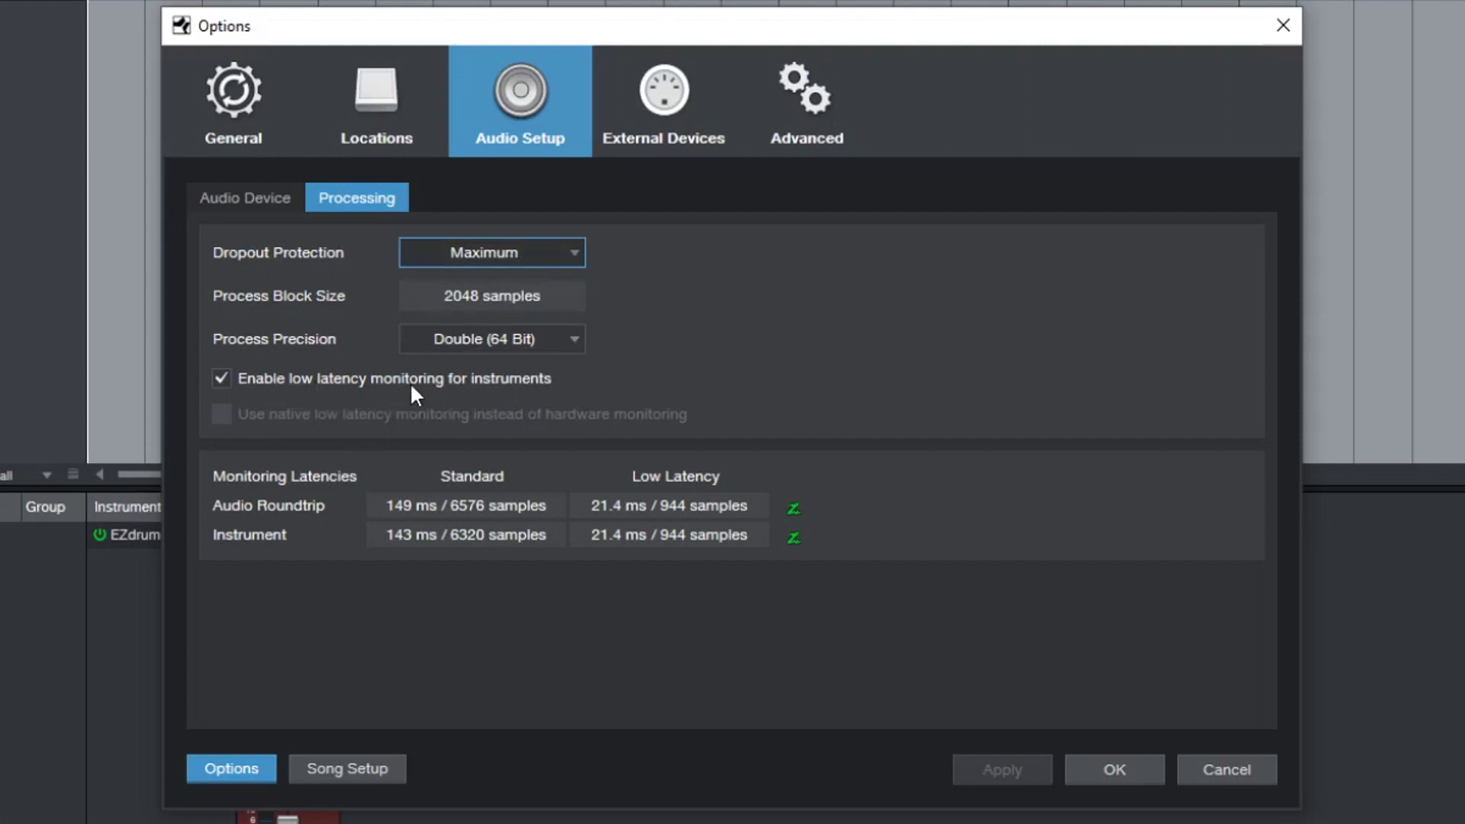
pyautogui.click(525, 252)
pyautogui.click(518, 279)
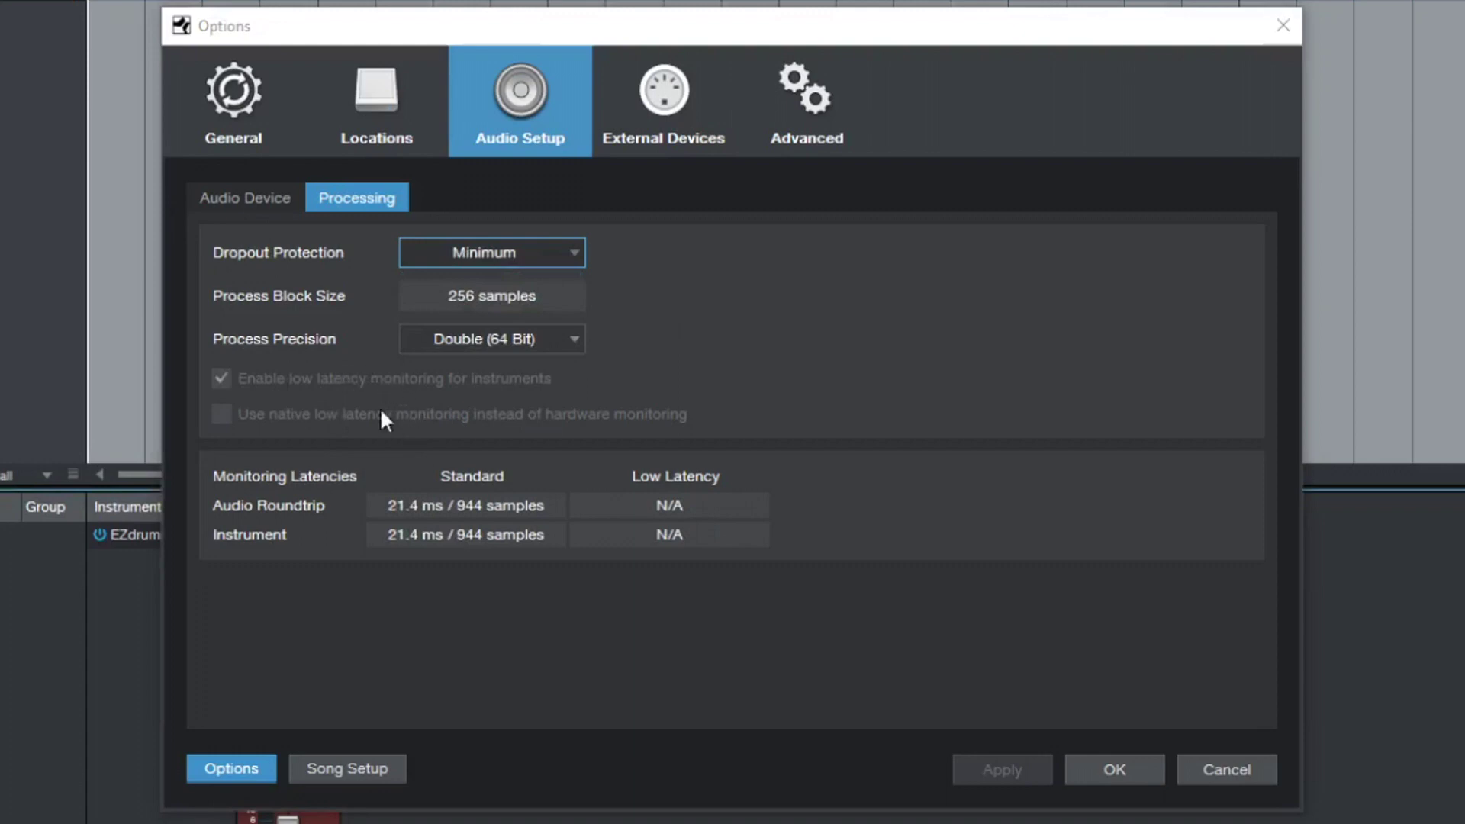
pyautogui.click(548, 252)
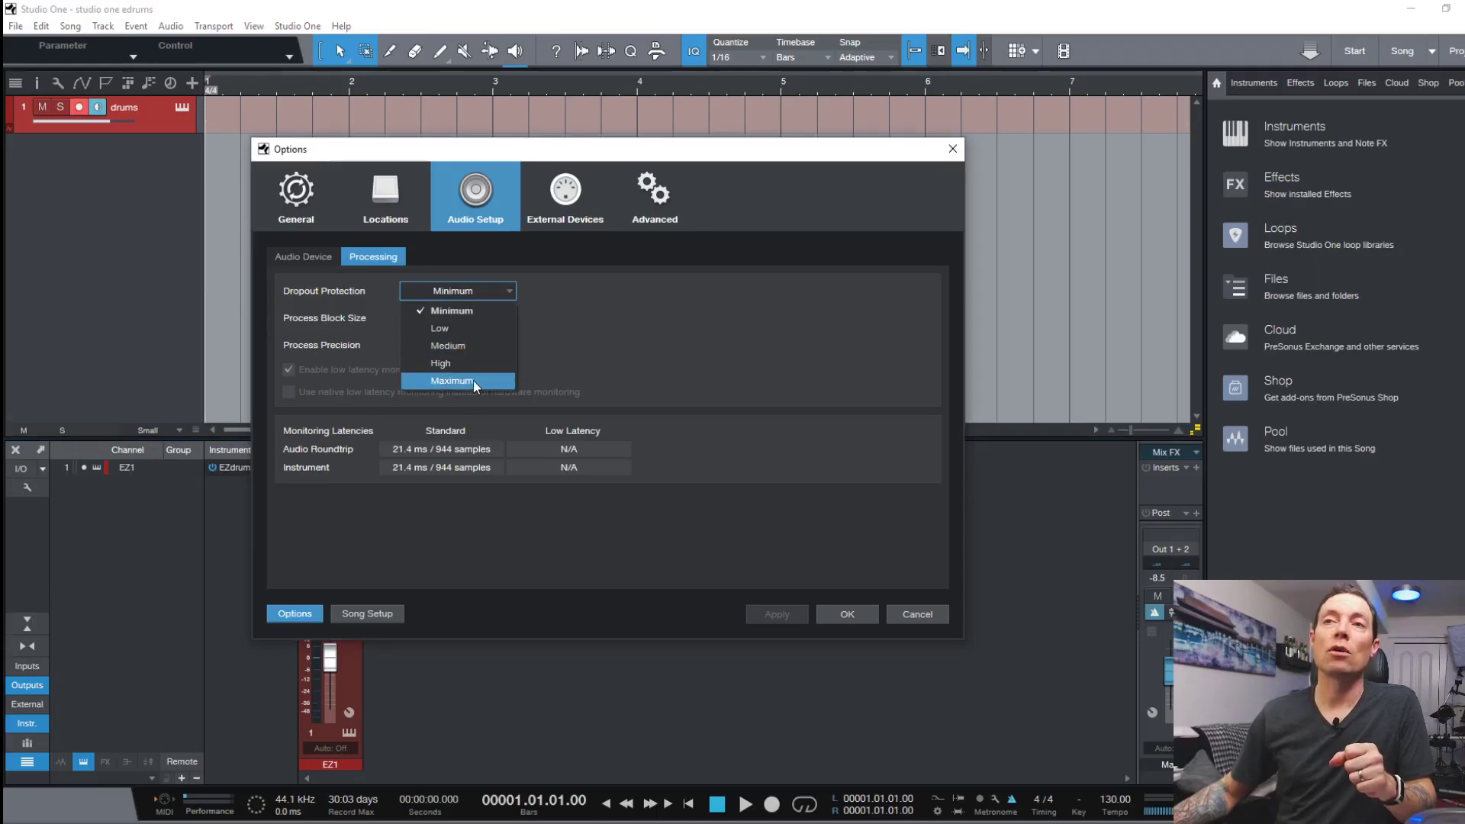
pyautogui.click(473, 380)
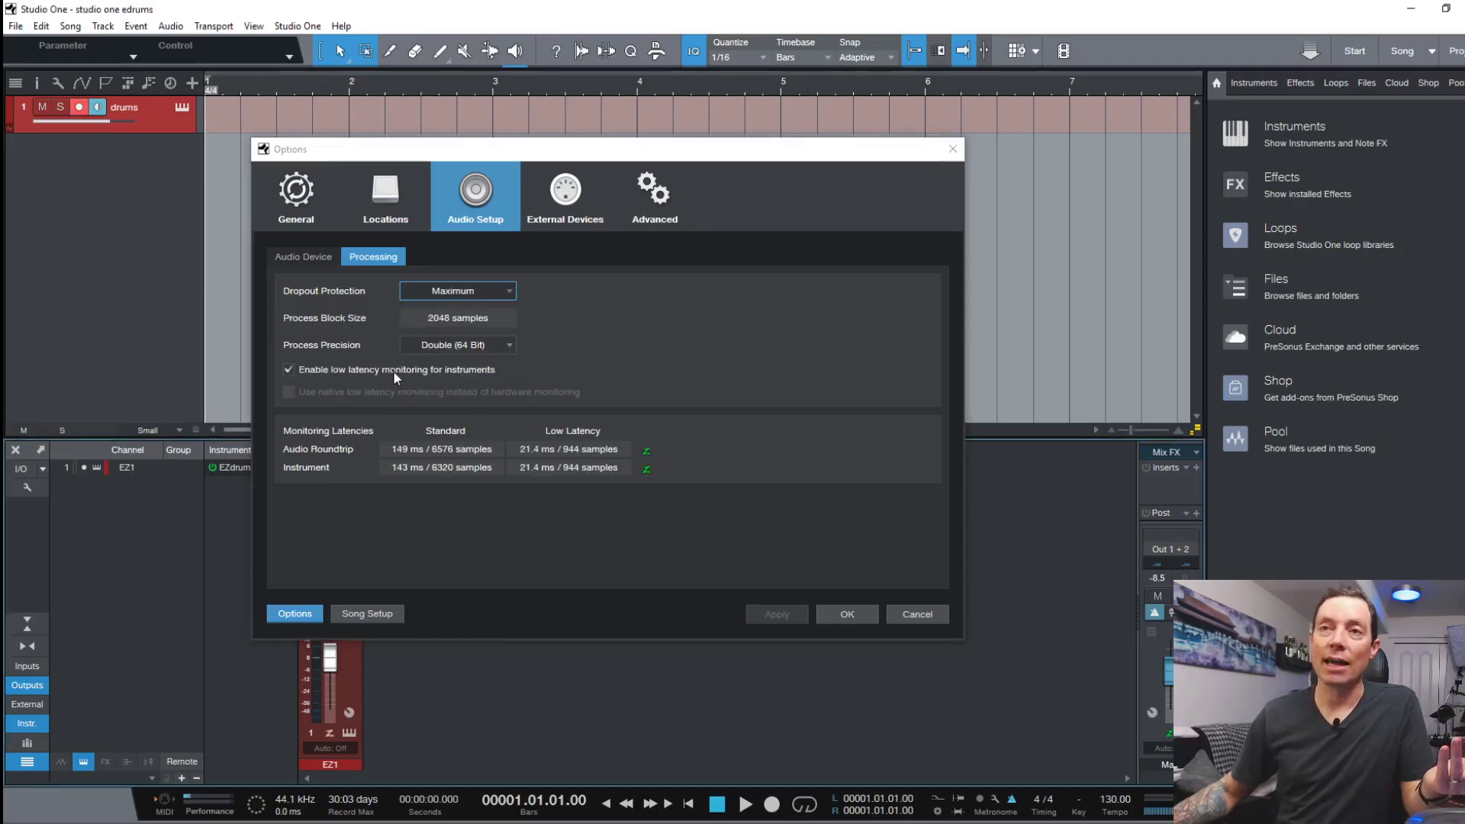
# Step: Cycle Dropout Protection through High, Medium and Low, then settle on Maximum
pyautogui.click(459, 291)
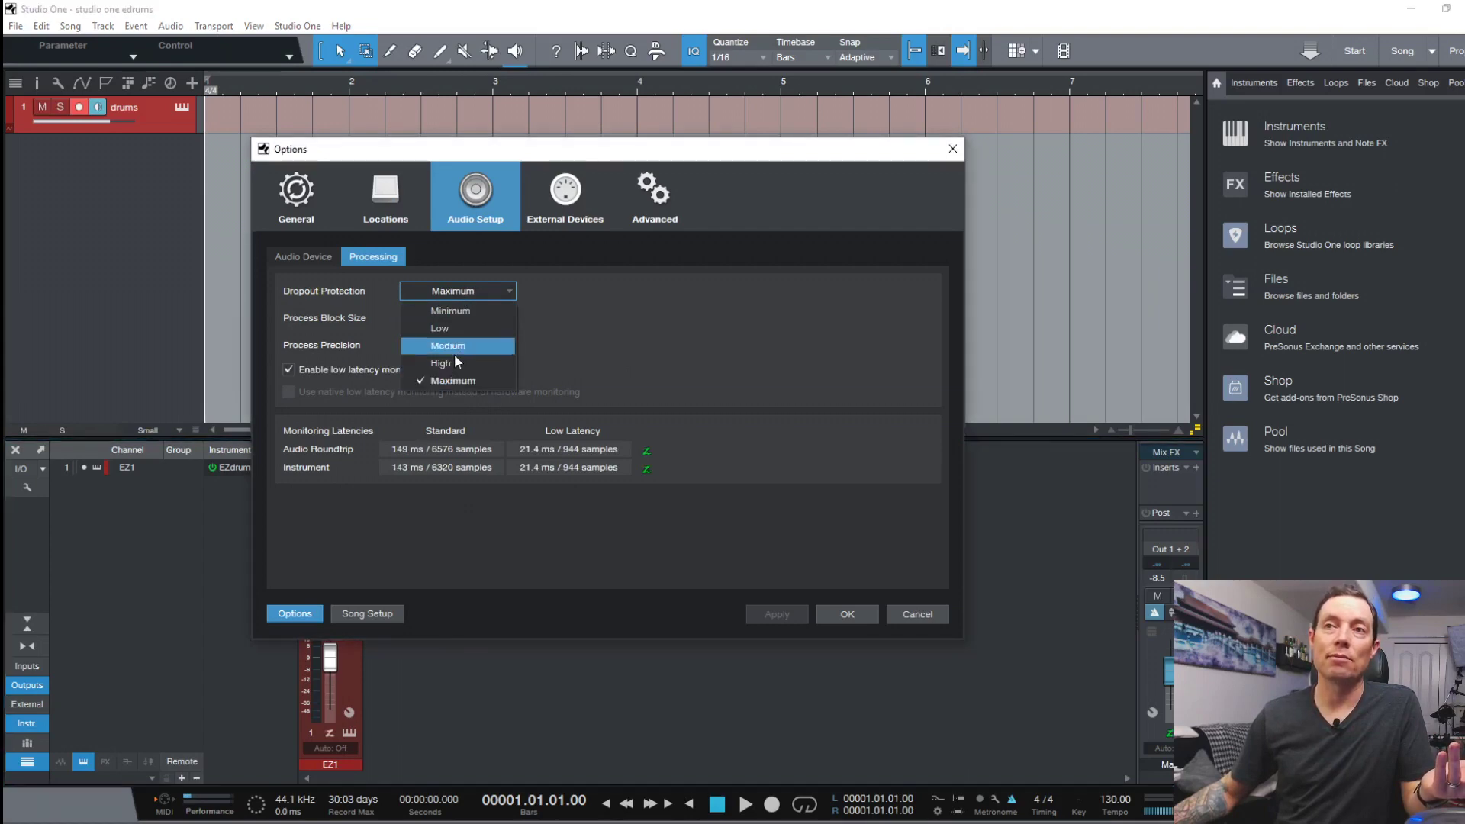
pyautogui.click(456, 361)
pyautogui.click(474, 291)
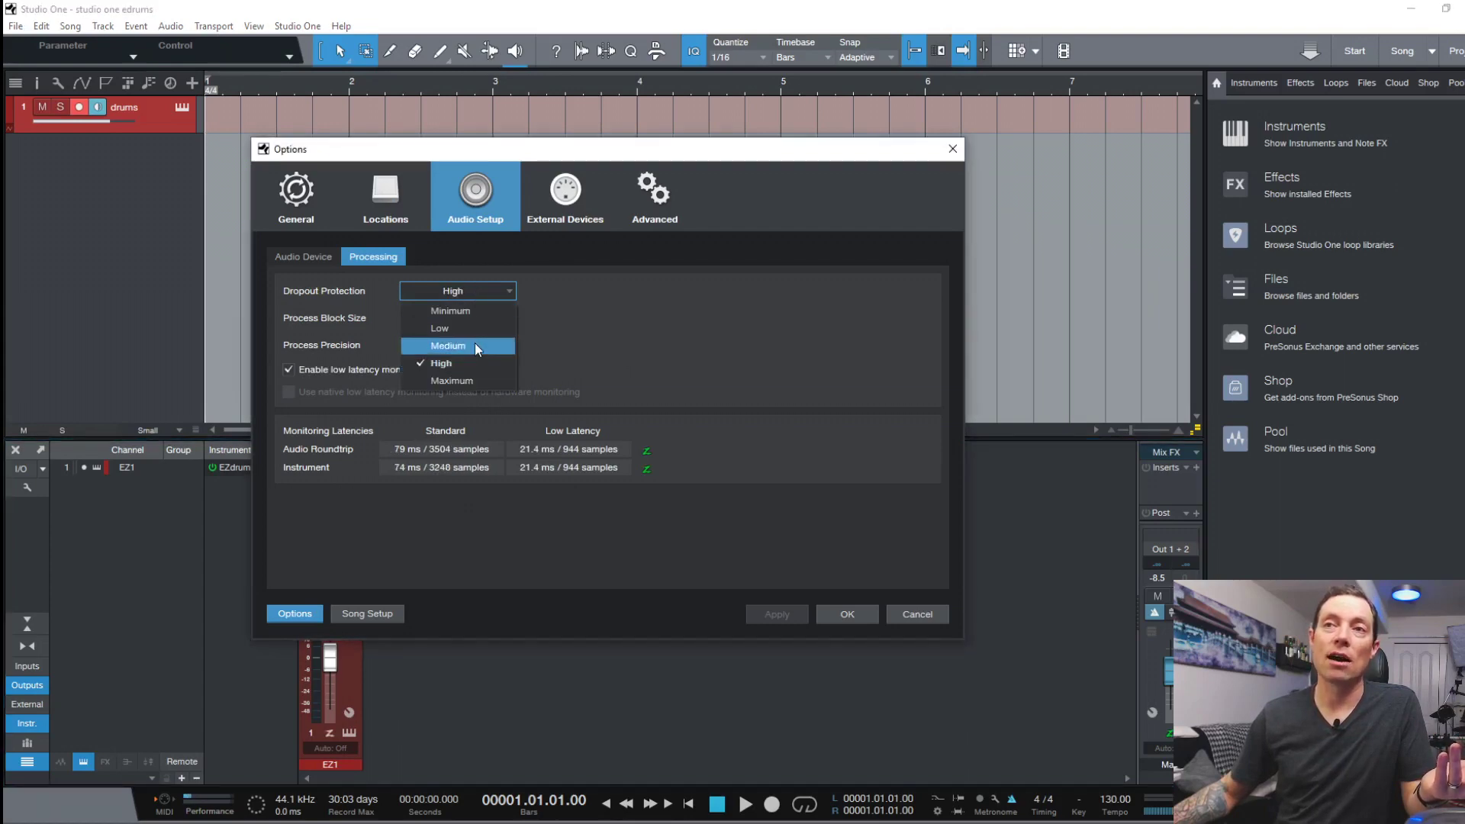
pyautogui.click(475, 345)
pyautogui.click(480, 289)
pyautogui.click(480, 328)
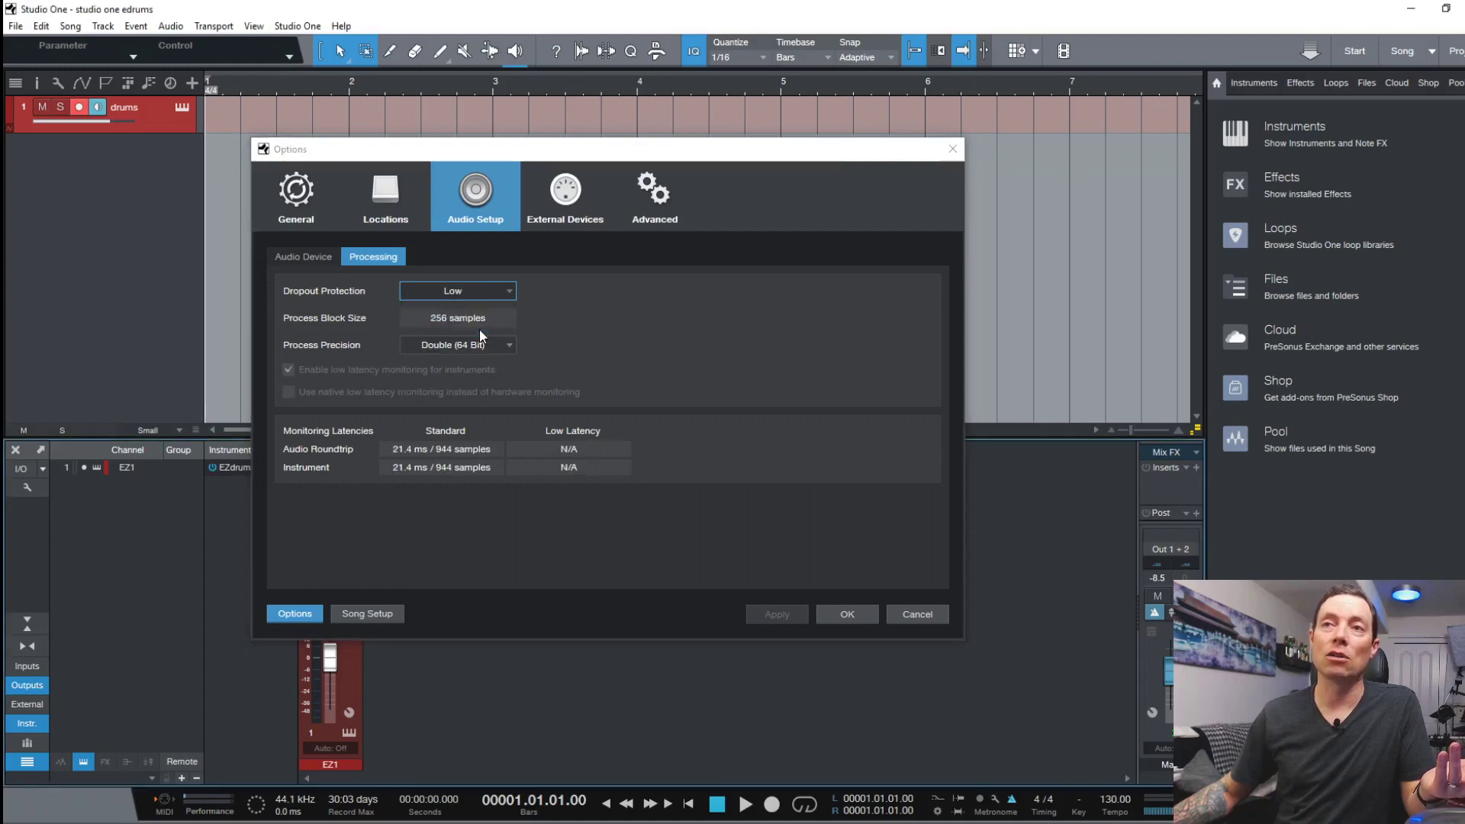
pyautogui.click(488, 291)
pyautogui.click(479, 344)
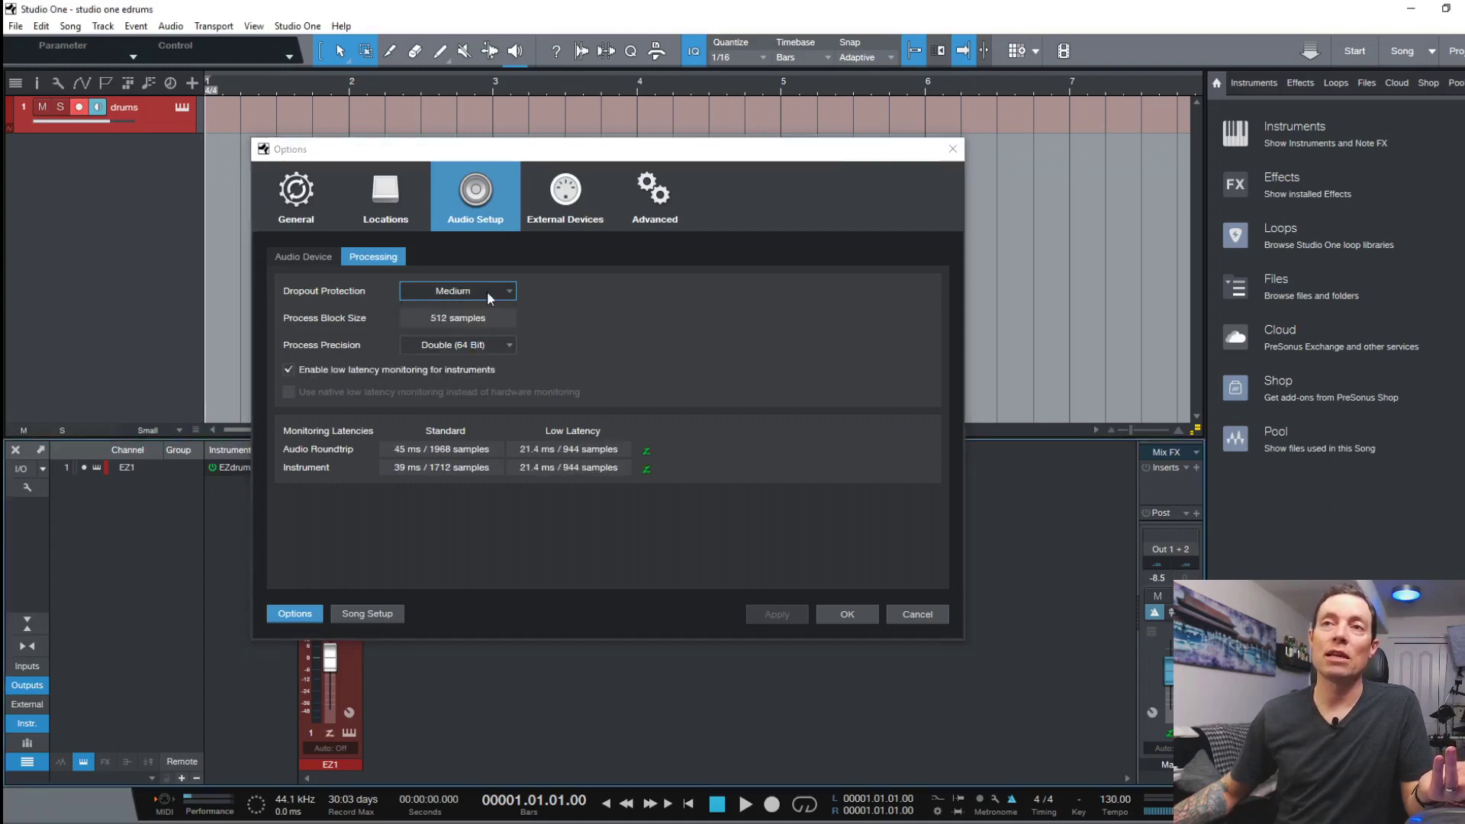
pyautogui.click(487, 291)
pyautogui.click(478, 373)
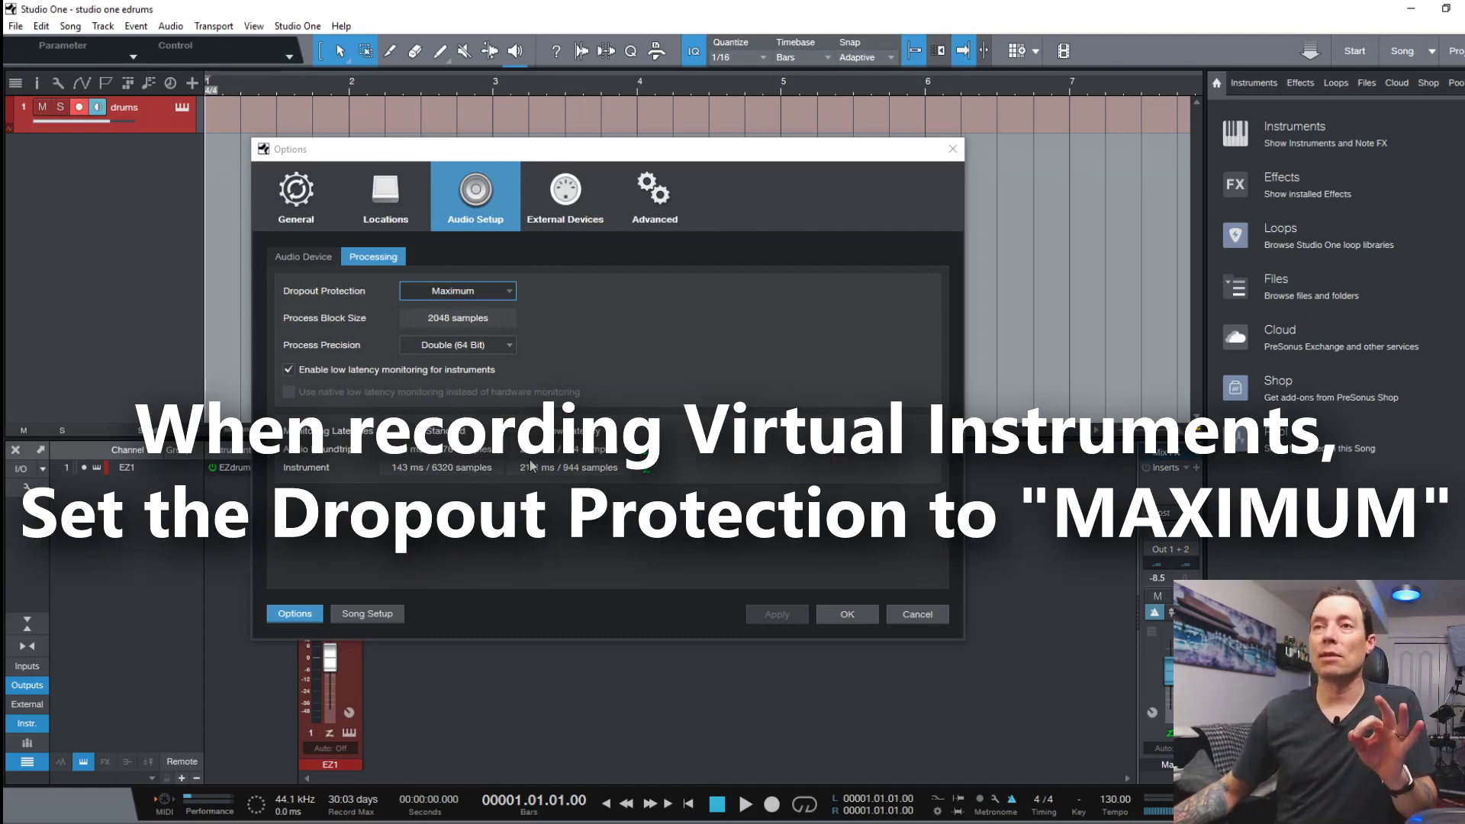
pyautogui.moveTo(649, 462)
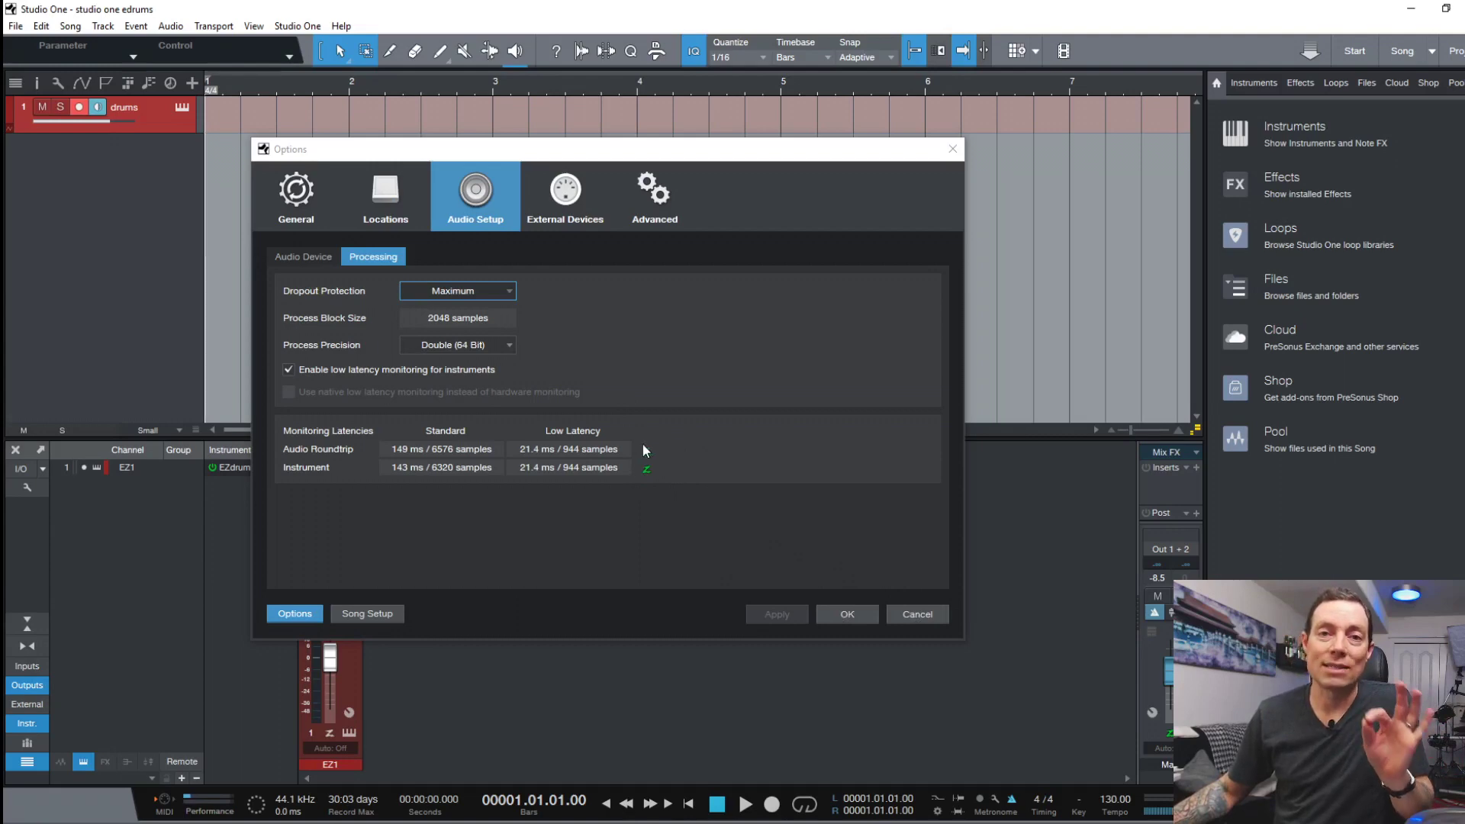
pyautogui.click(844, 613)
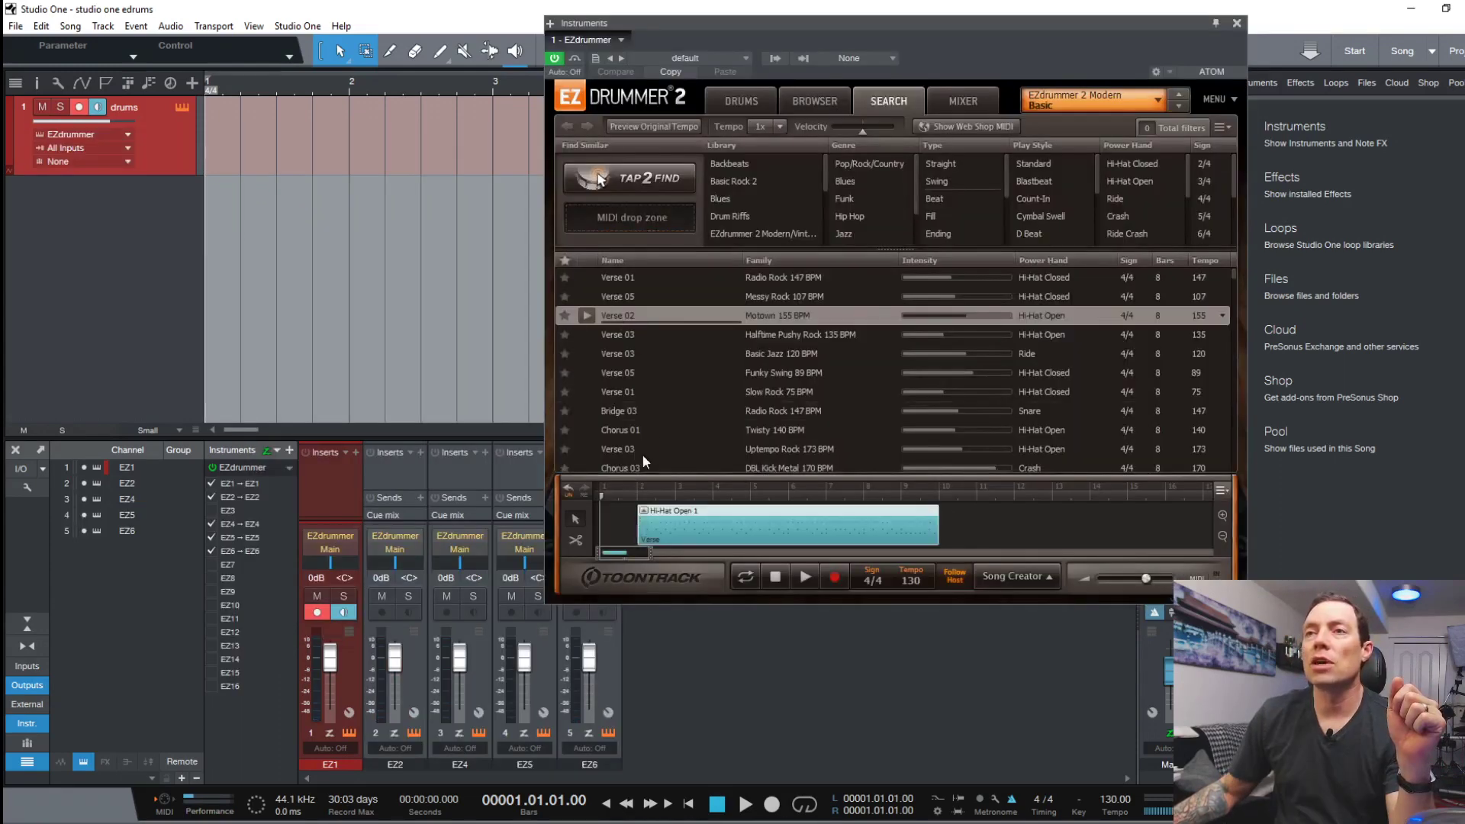
# Step: Add the Halftime Pushy Rock and Basic Jazz 120 BPM grooves to the song, place it on drums, and play
pyautogui.moveTo(669, 336); pyautogui.dragTo(942, 515)
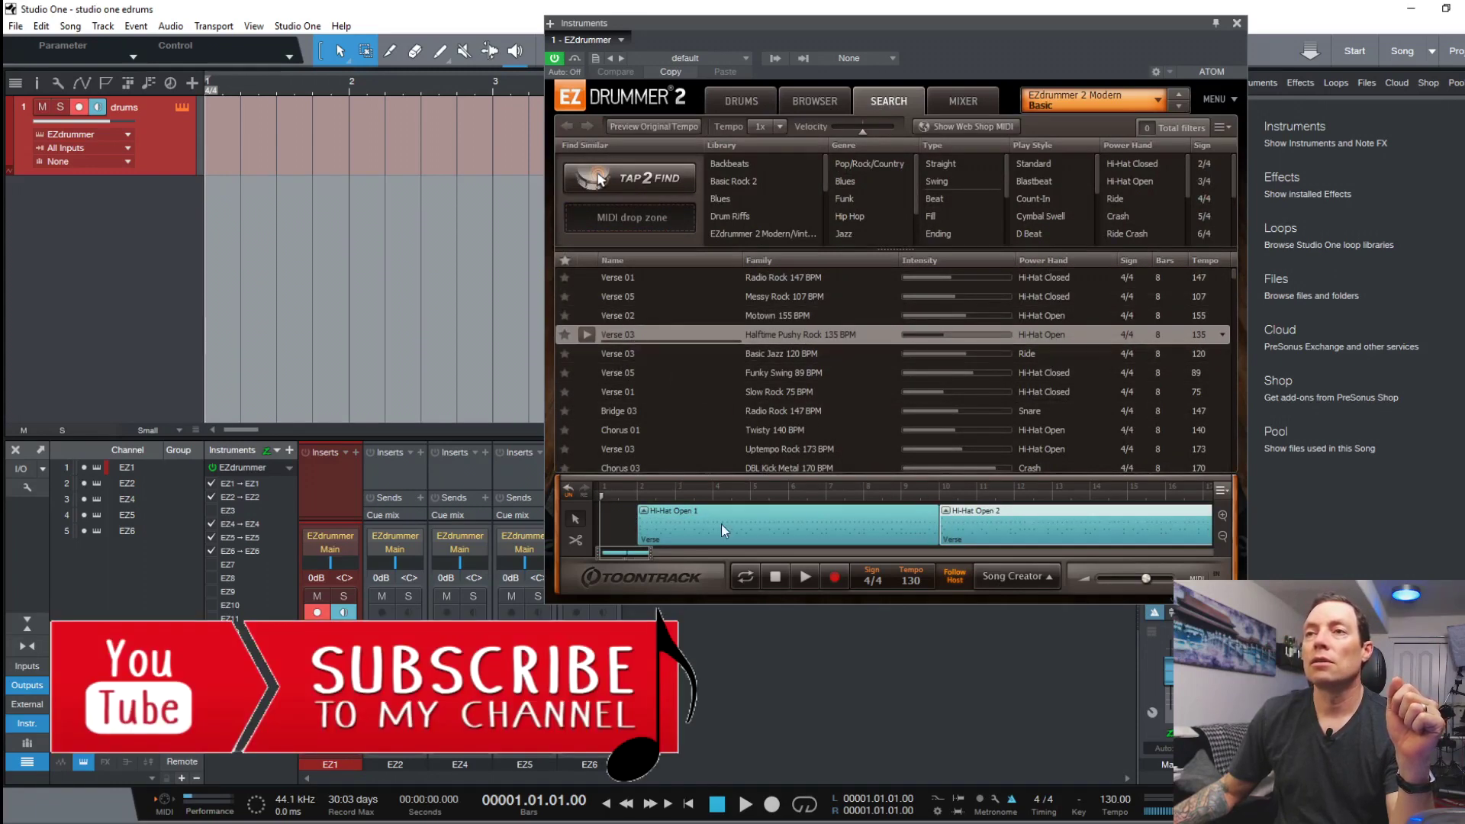
pyautogui.scroll(-3, 721, 495)
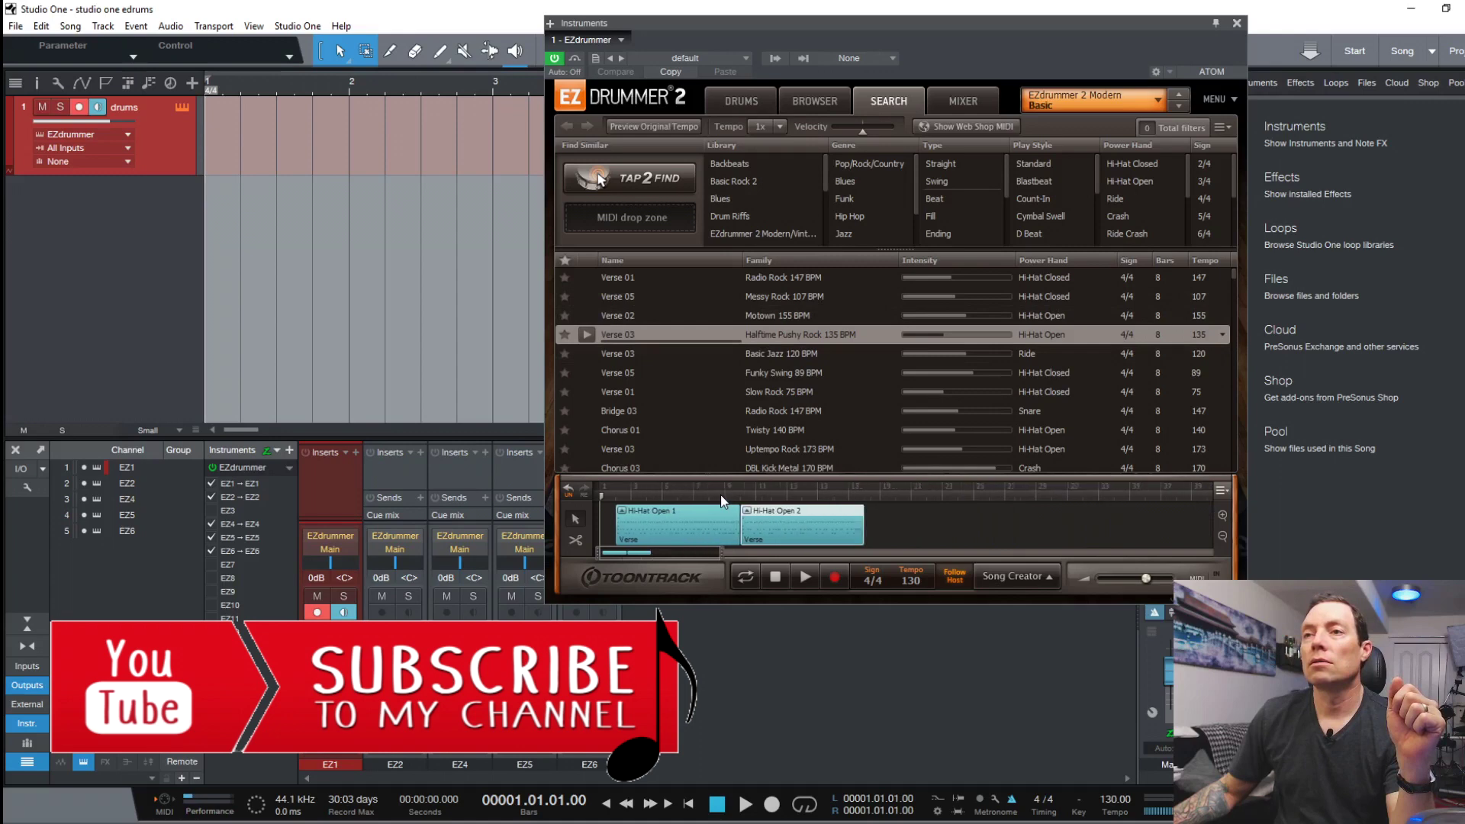
pyautogui.click(625, 352)
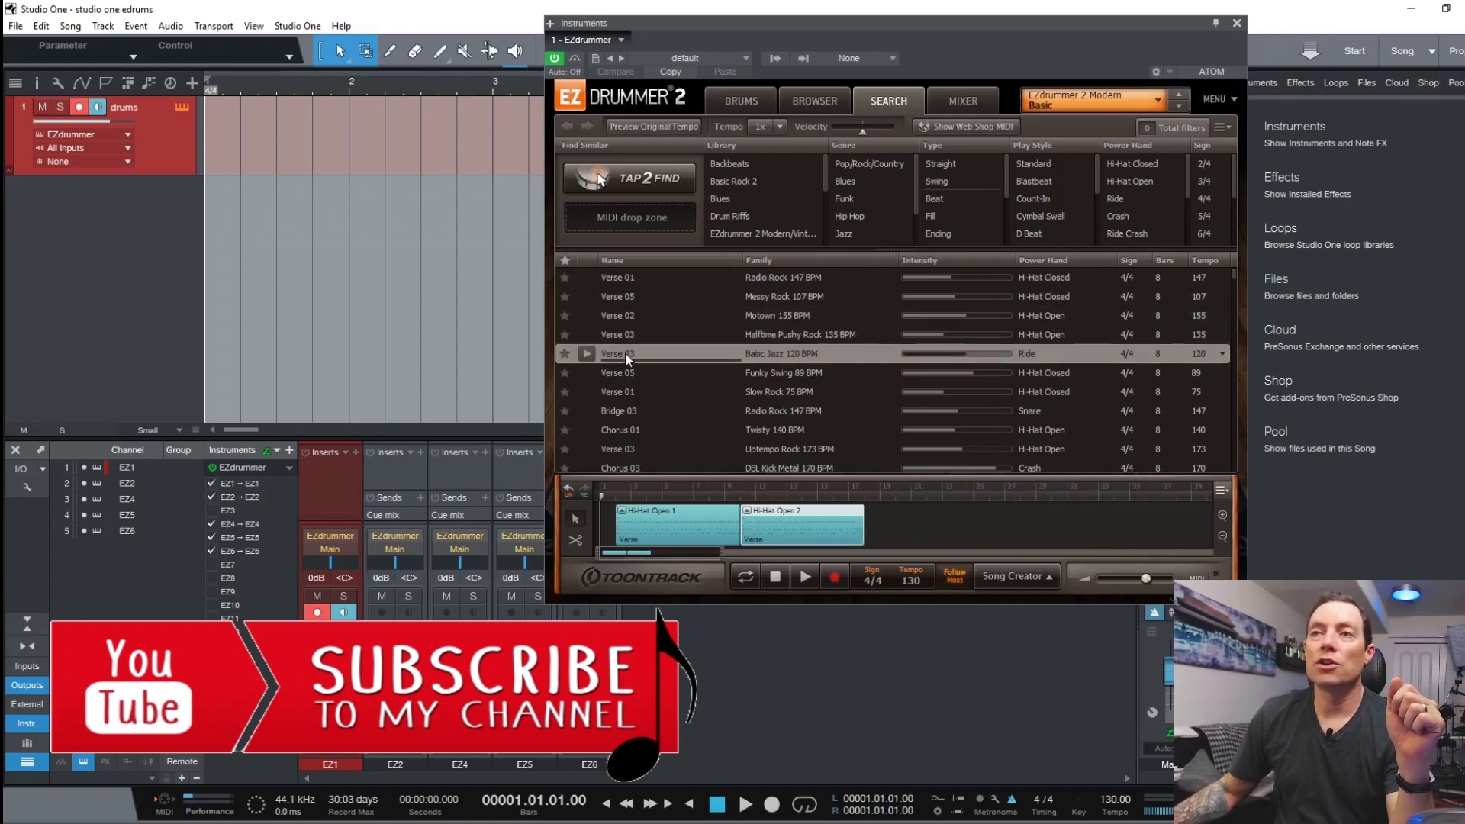
pyautogui.moveTo(625, 353); pyautogui.dragTo(894, 516)
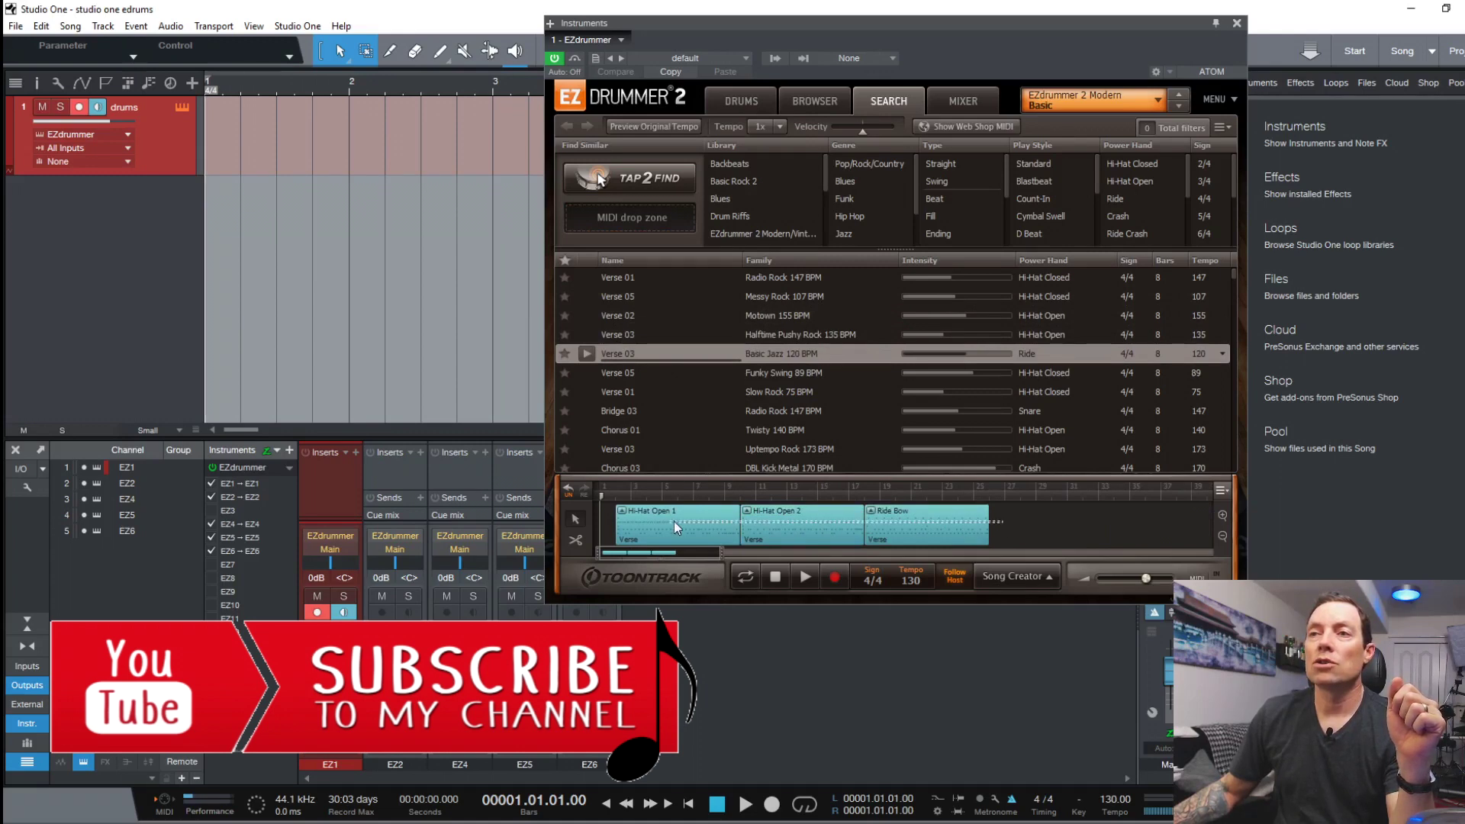
pyautogui.moveTo(674, 528); pyautogui.dragTo(233, 122)
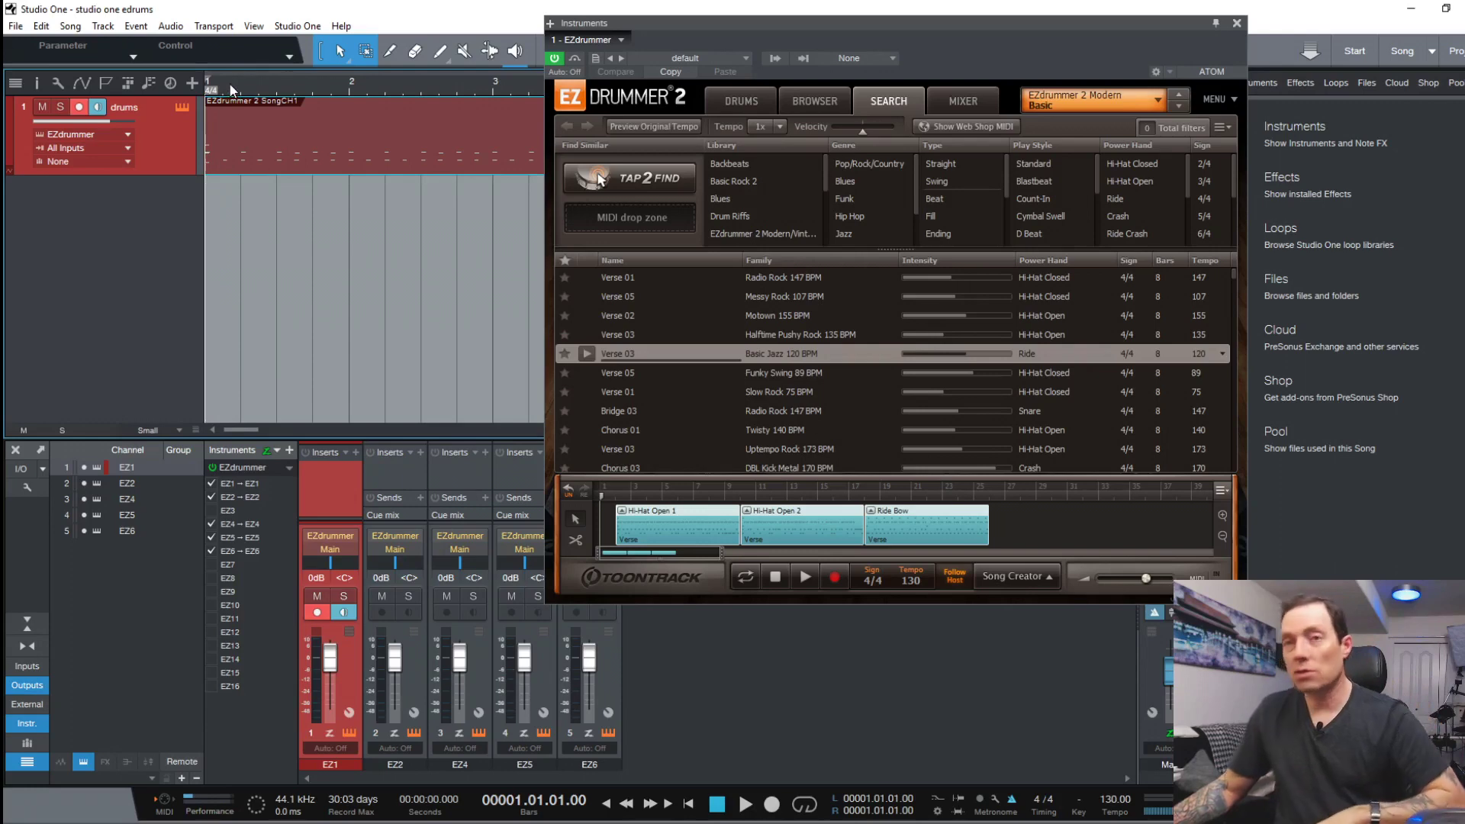
pyautogui.press('space')
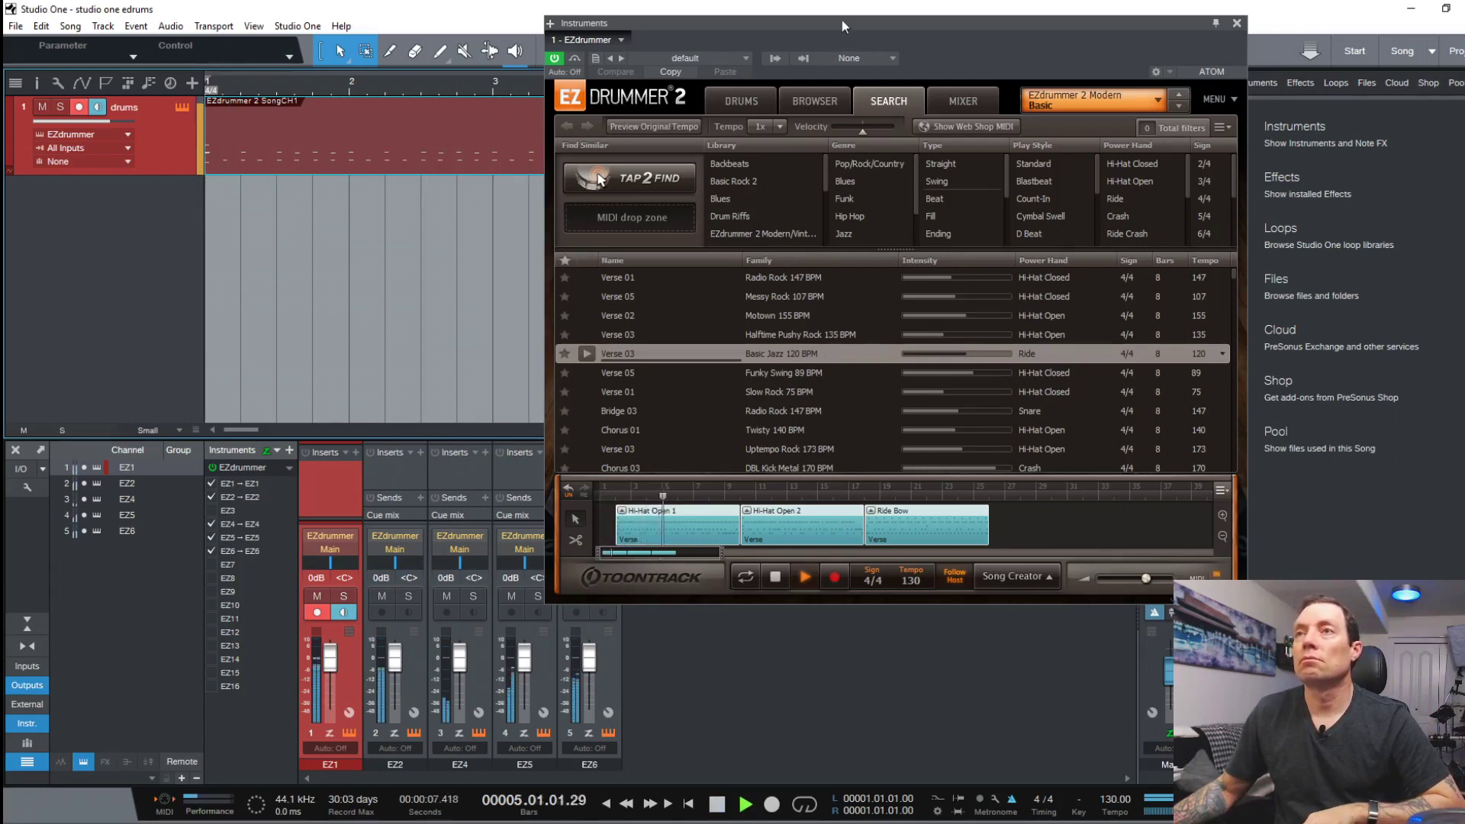
# Step: Move EZdrummer further right, view its drum kit, stop playback, and return to groove search
pyautogui.moveTo(840, 22); pyautogui.dragTo(938, 23)
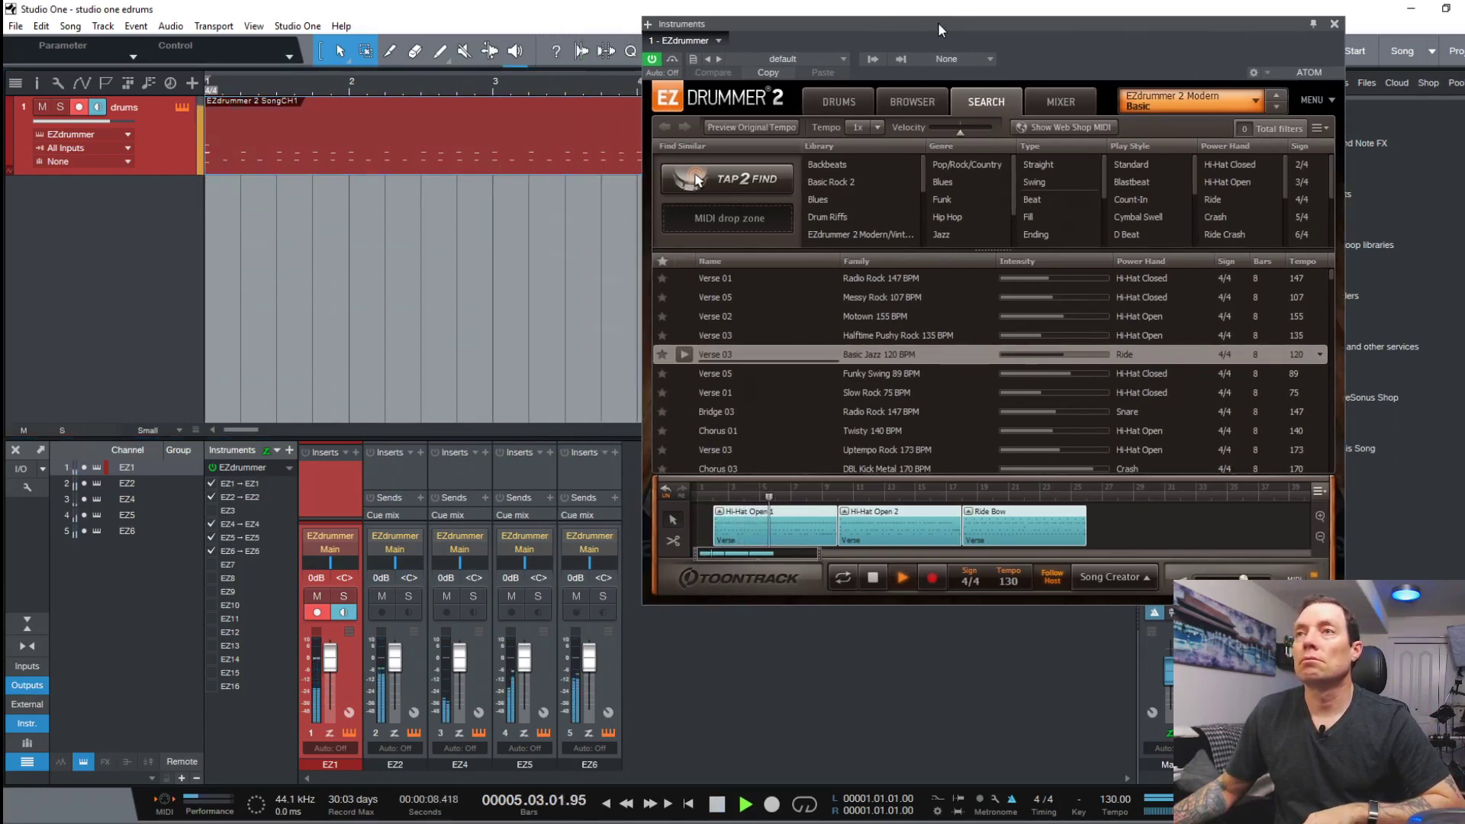
pyautogui.click(829, 100)
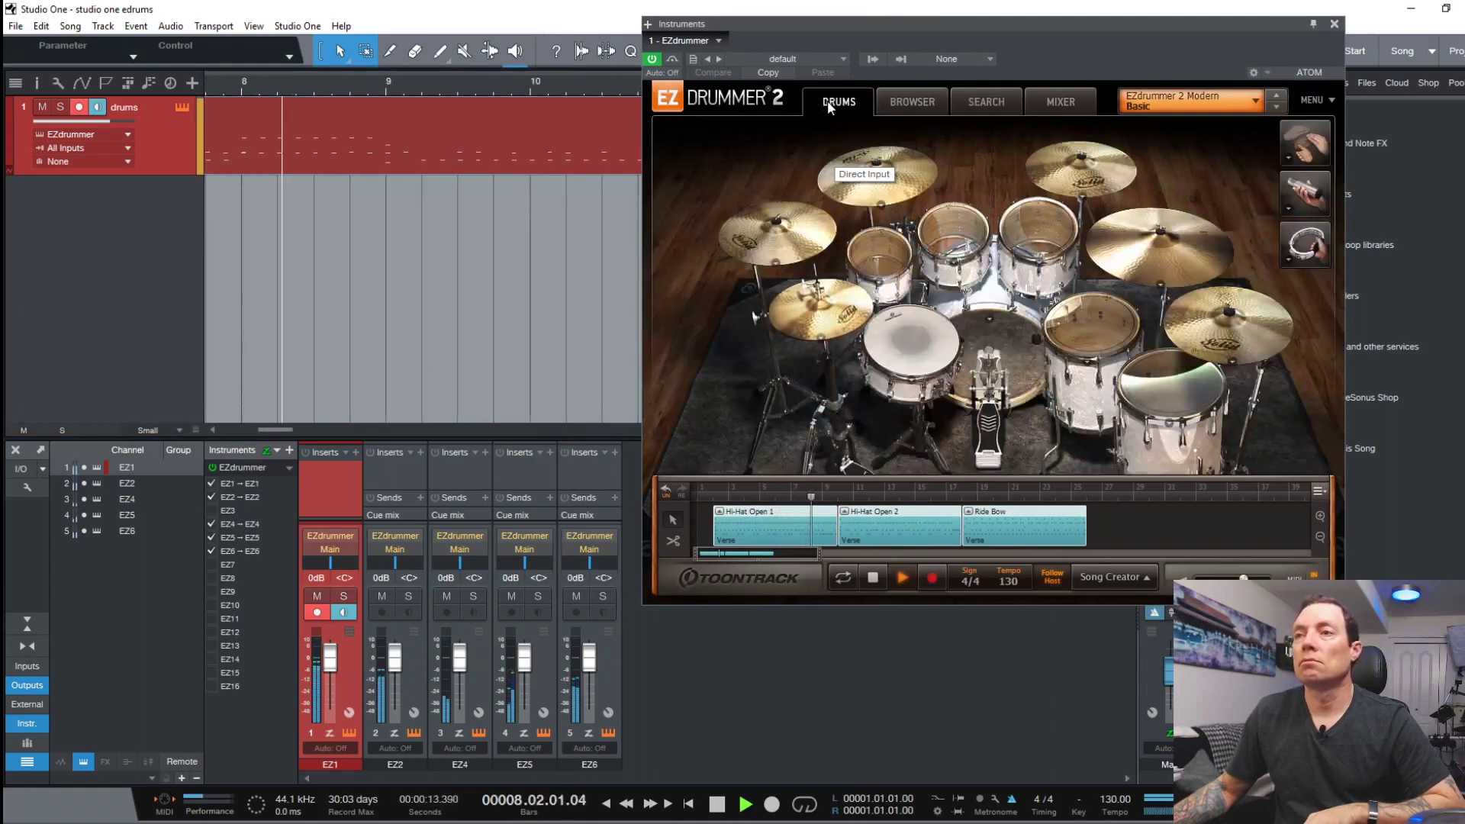
pyautogui.press('space')
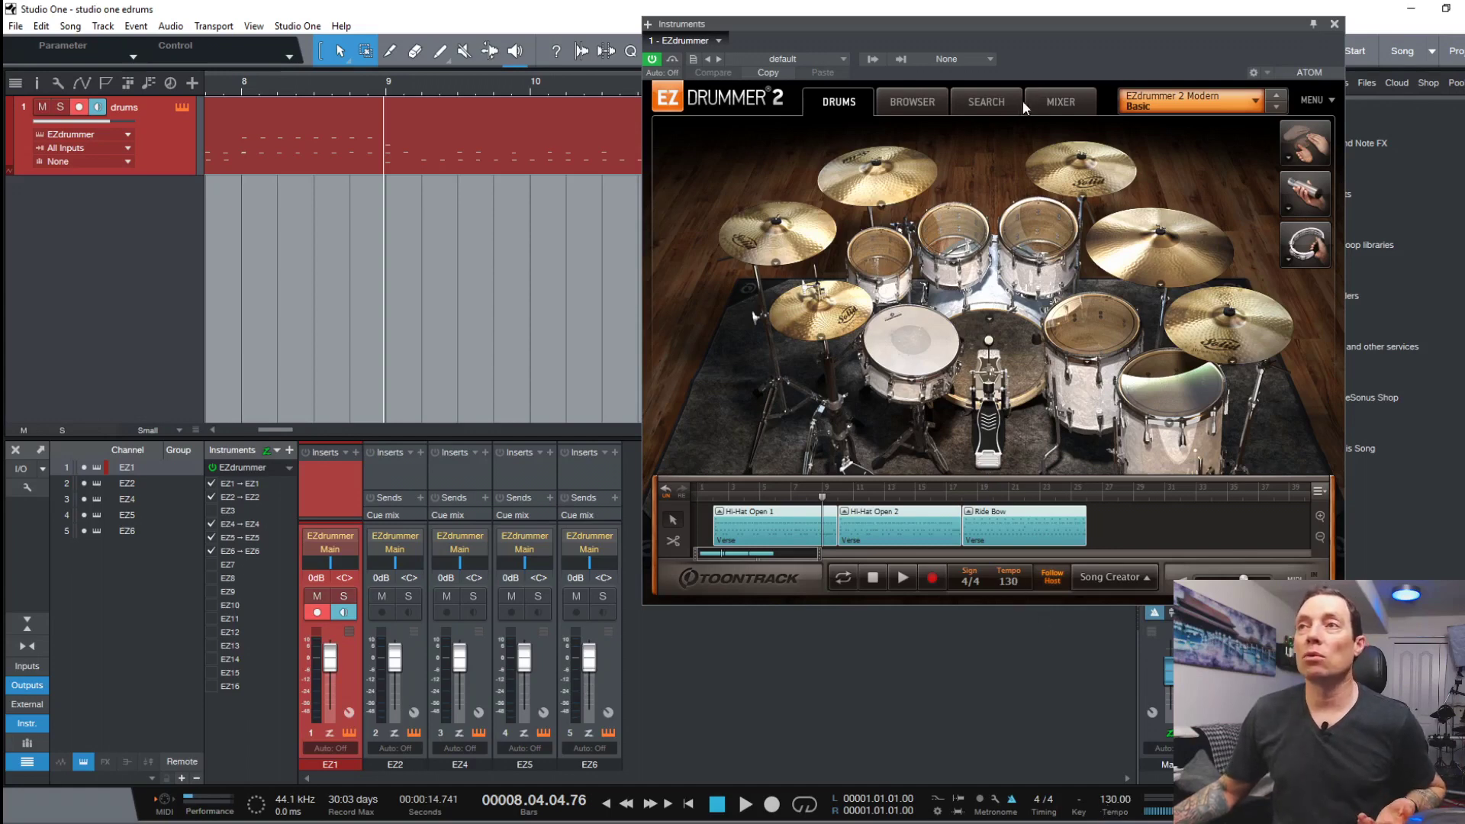
pyautogui.click(999, 100)
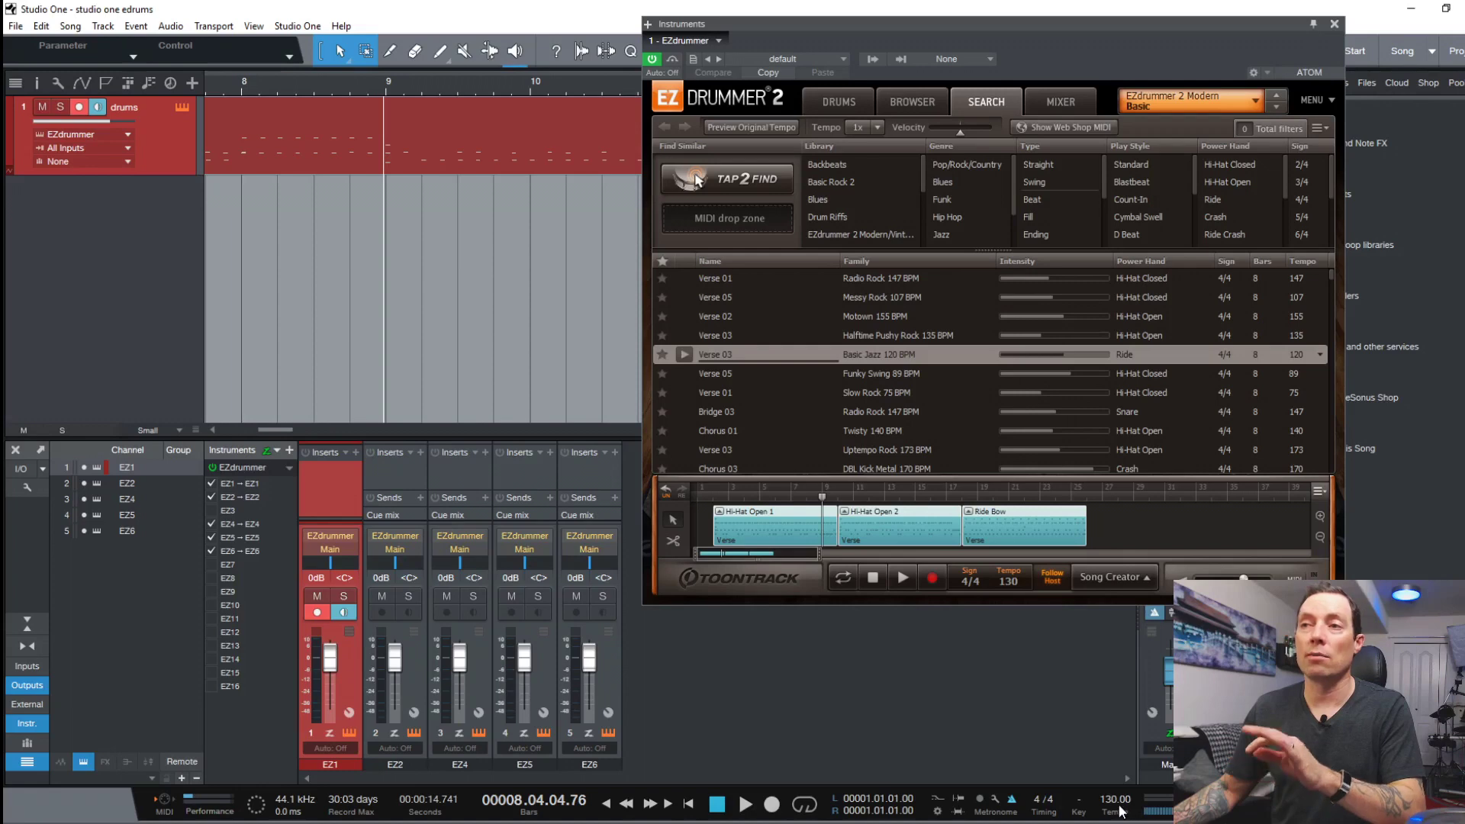
# Step: Rewind the song to its start and show EZdrummer's drum kit again
pyautogui.click(873, 578)
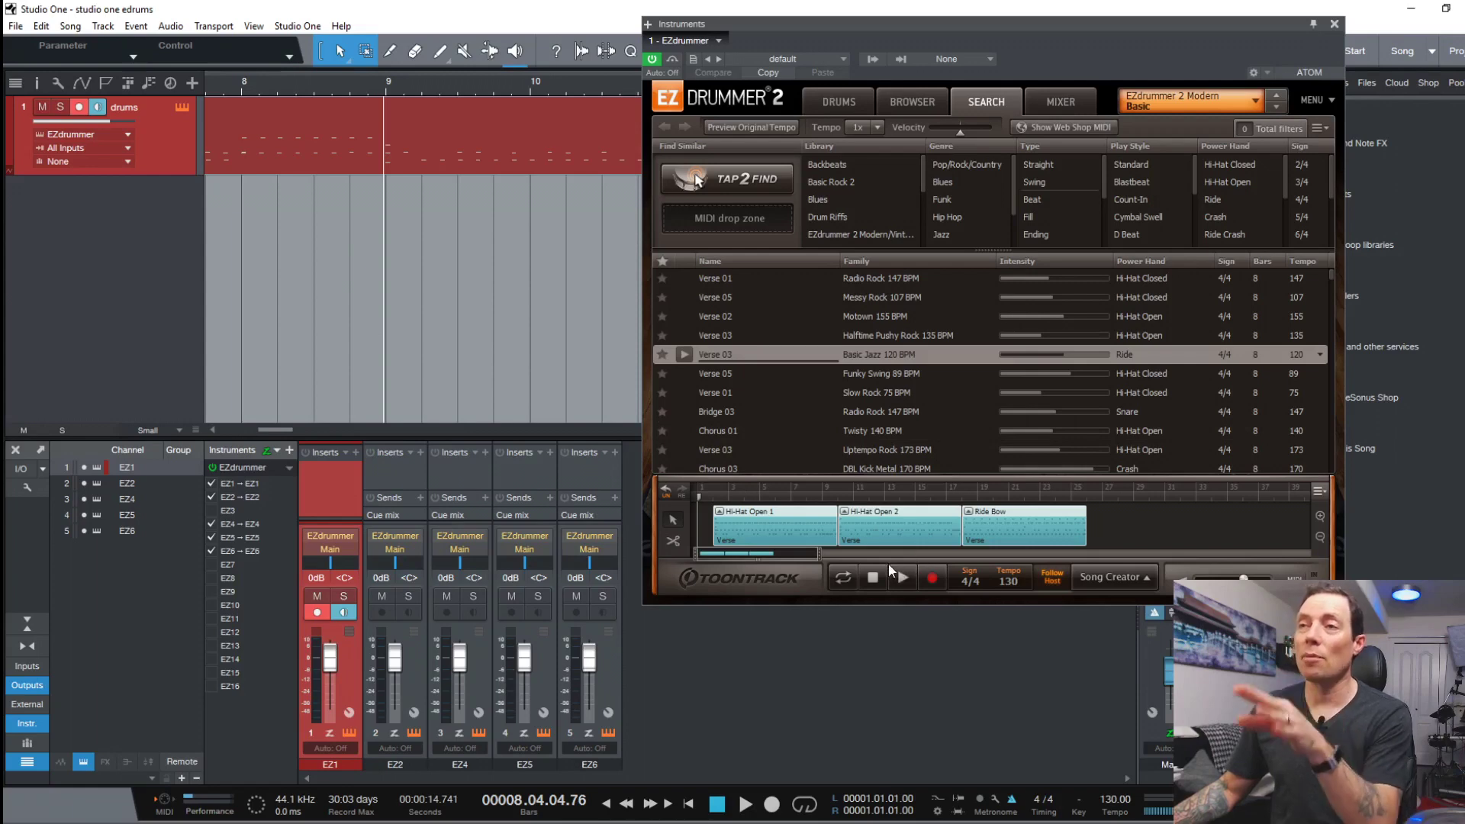
pyautogui.click(864, 109)
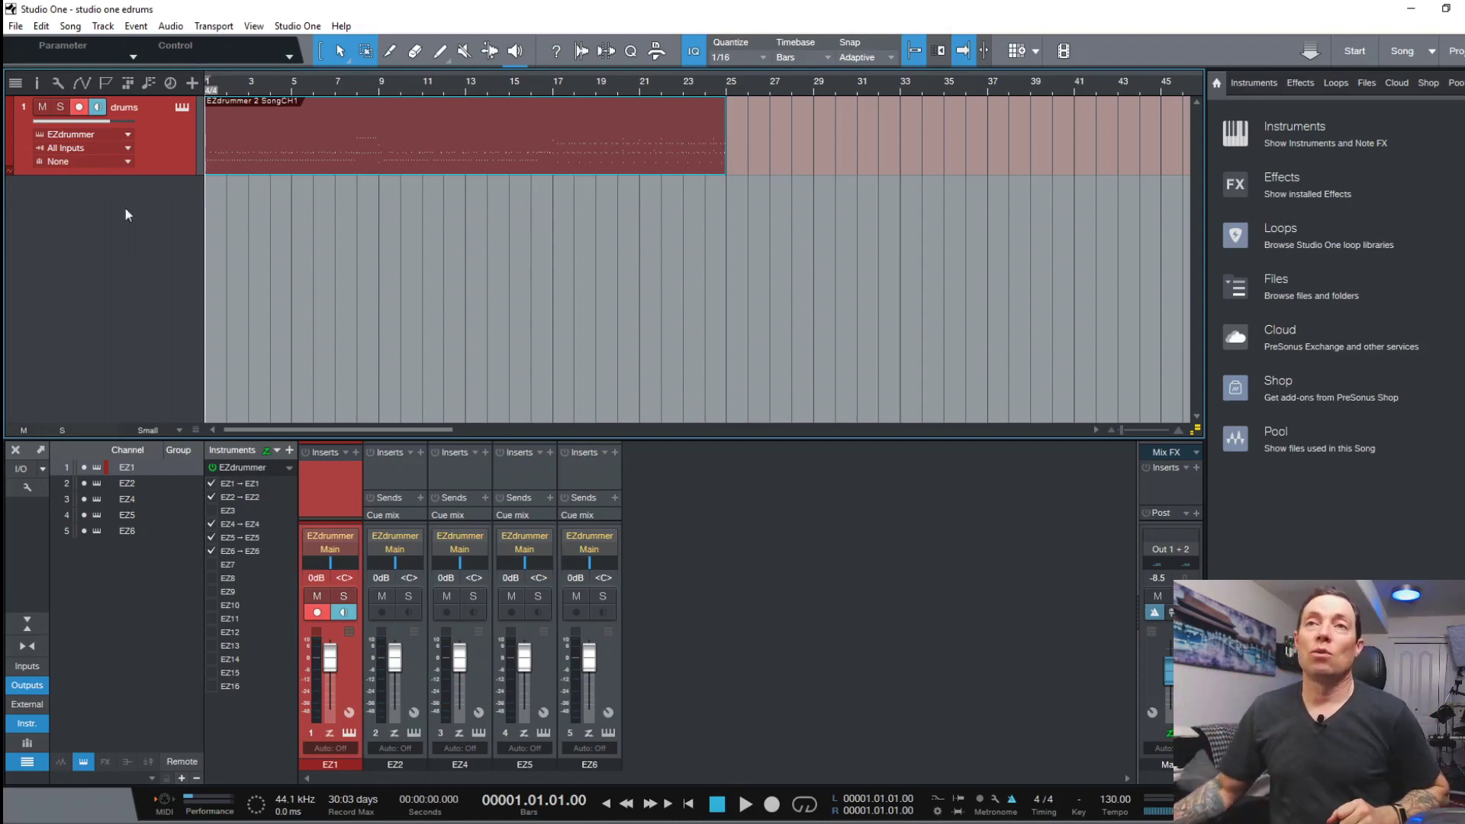
# Step: Create a blue instrument track 'drums 2' on All Inputs, driving a new SSDSampler5
pyautogui.doubleClick(142, 238)
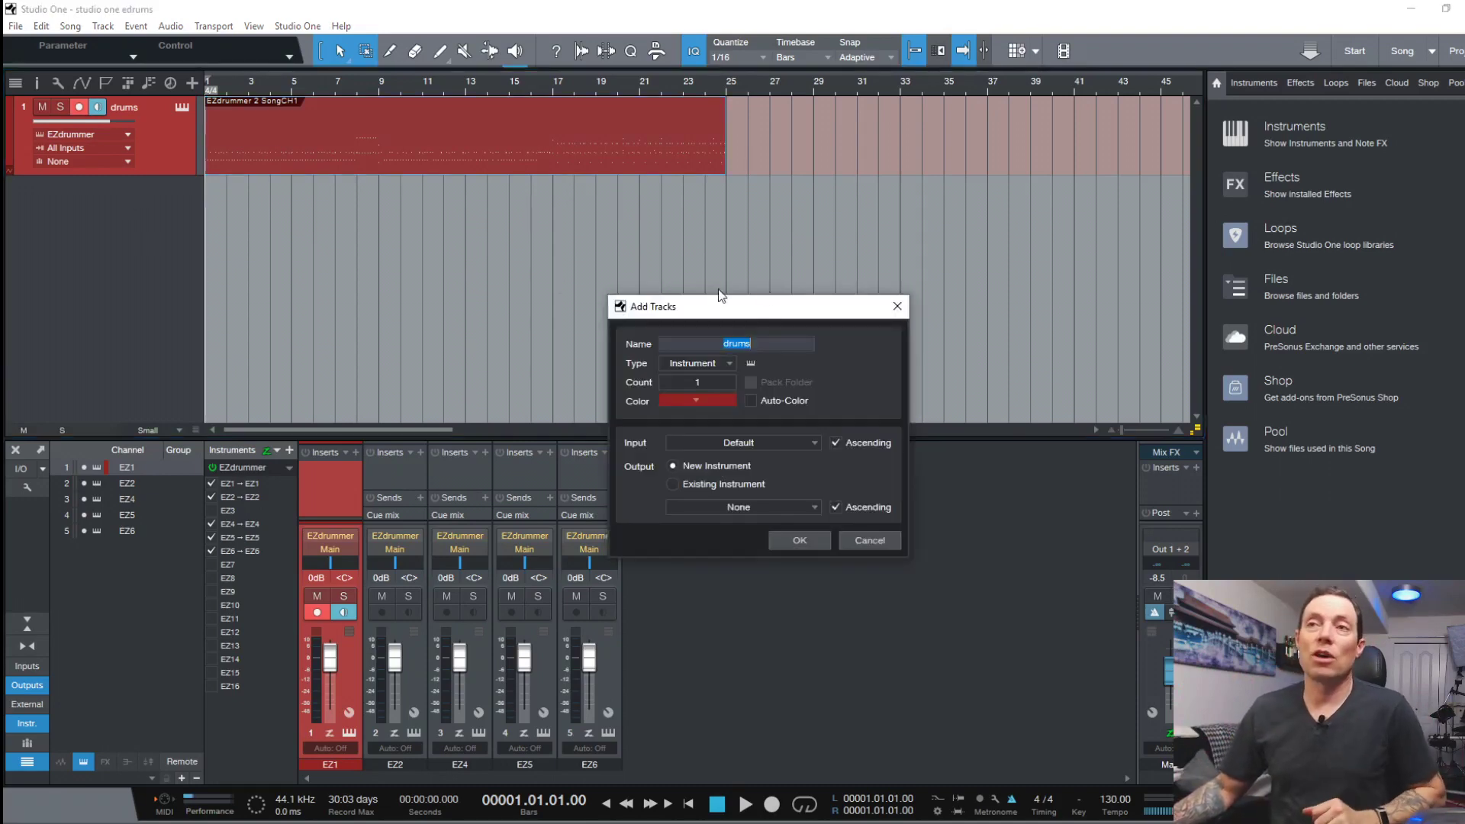
pyautogui.write('drums 2')
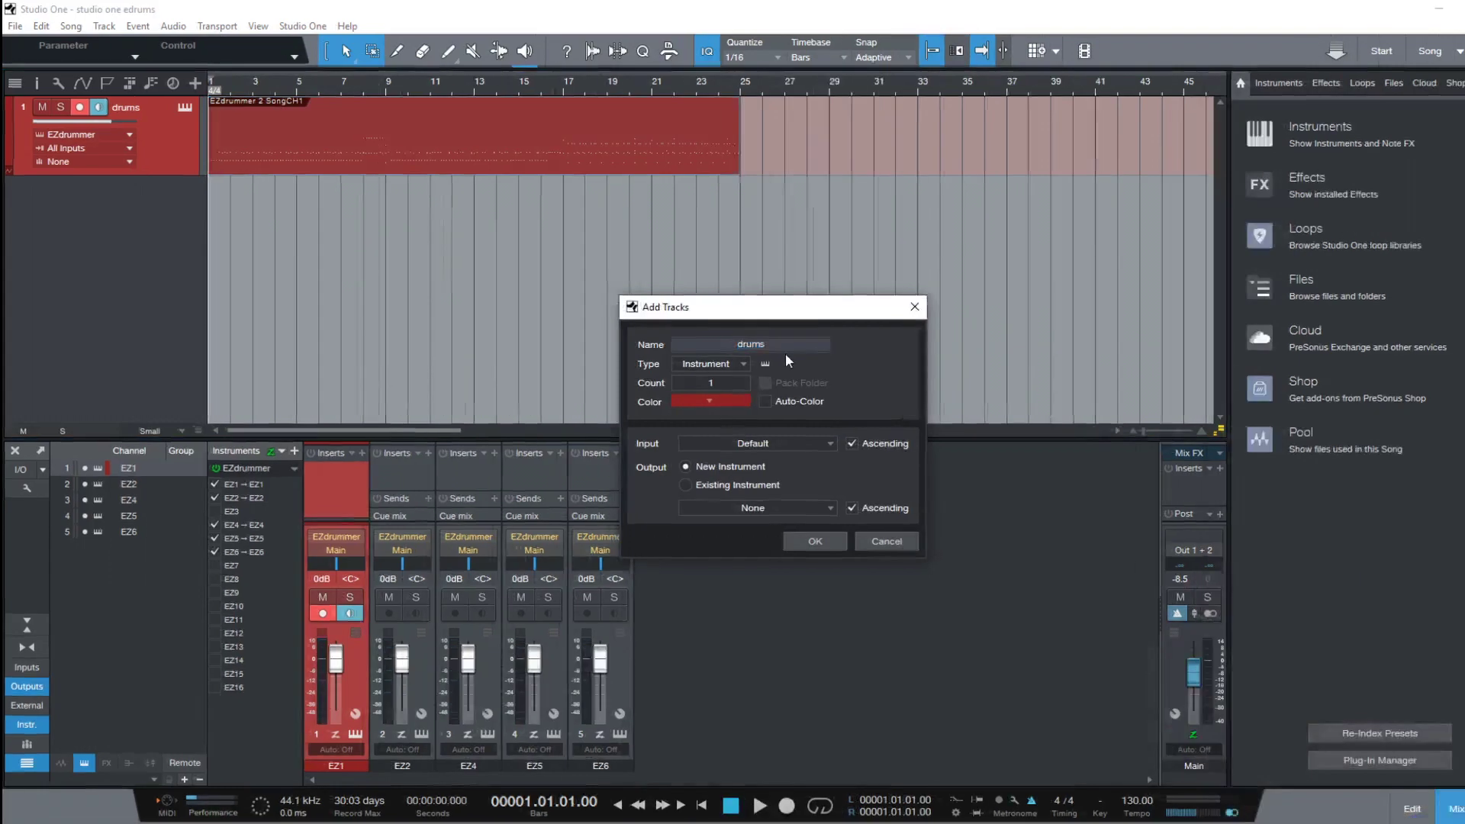
pyautogui.click(737, 400)
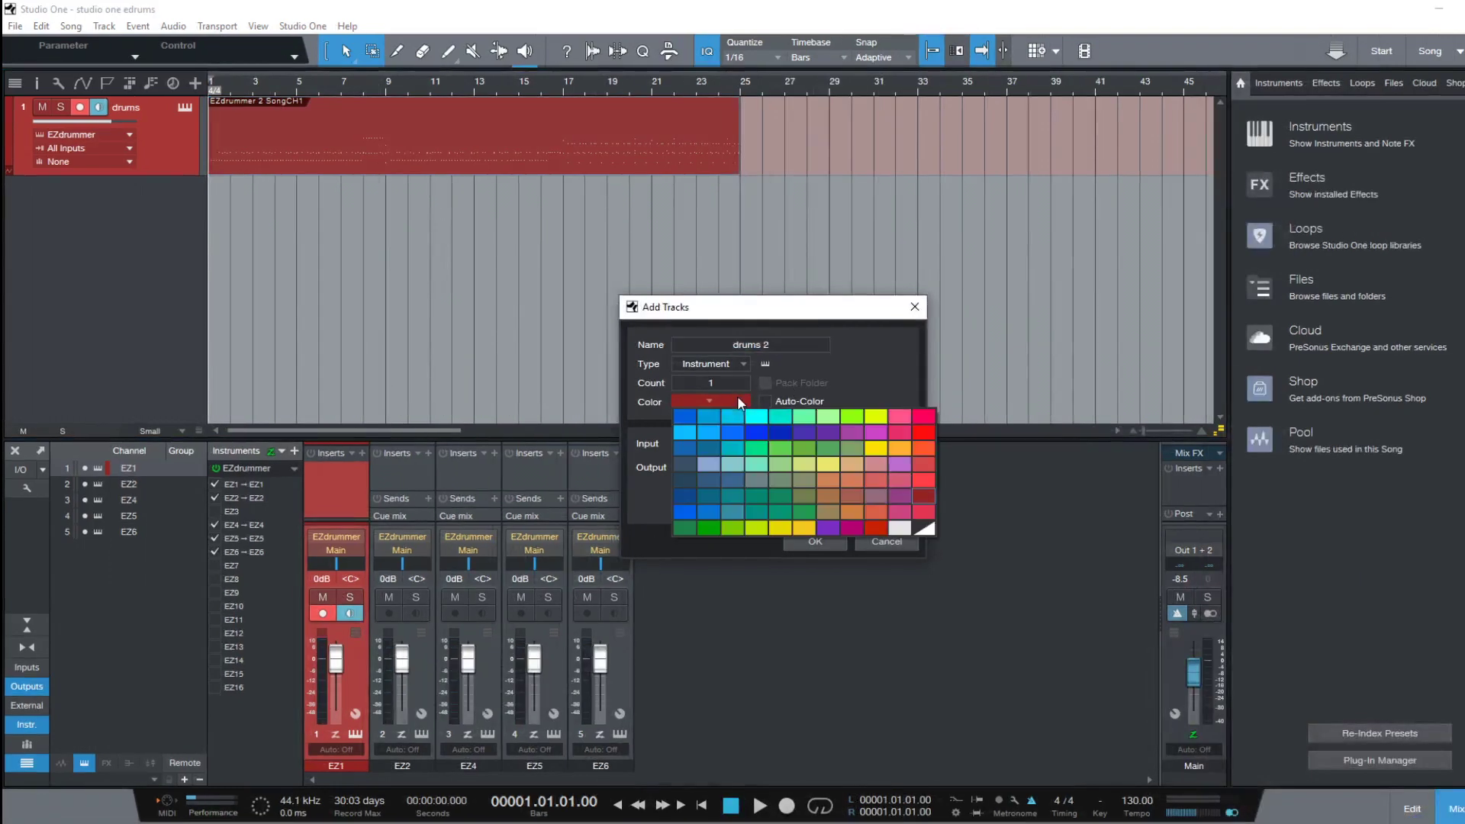
pyautogui.click(739, 427)
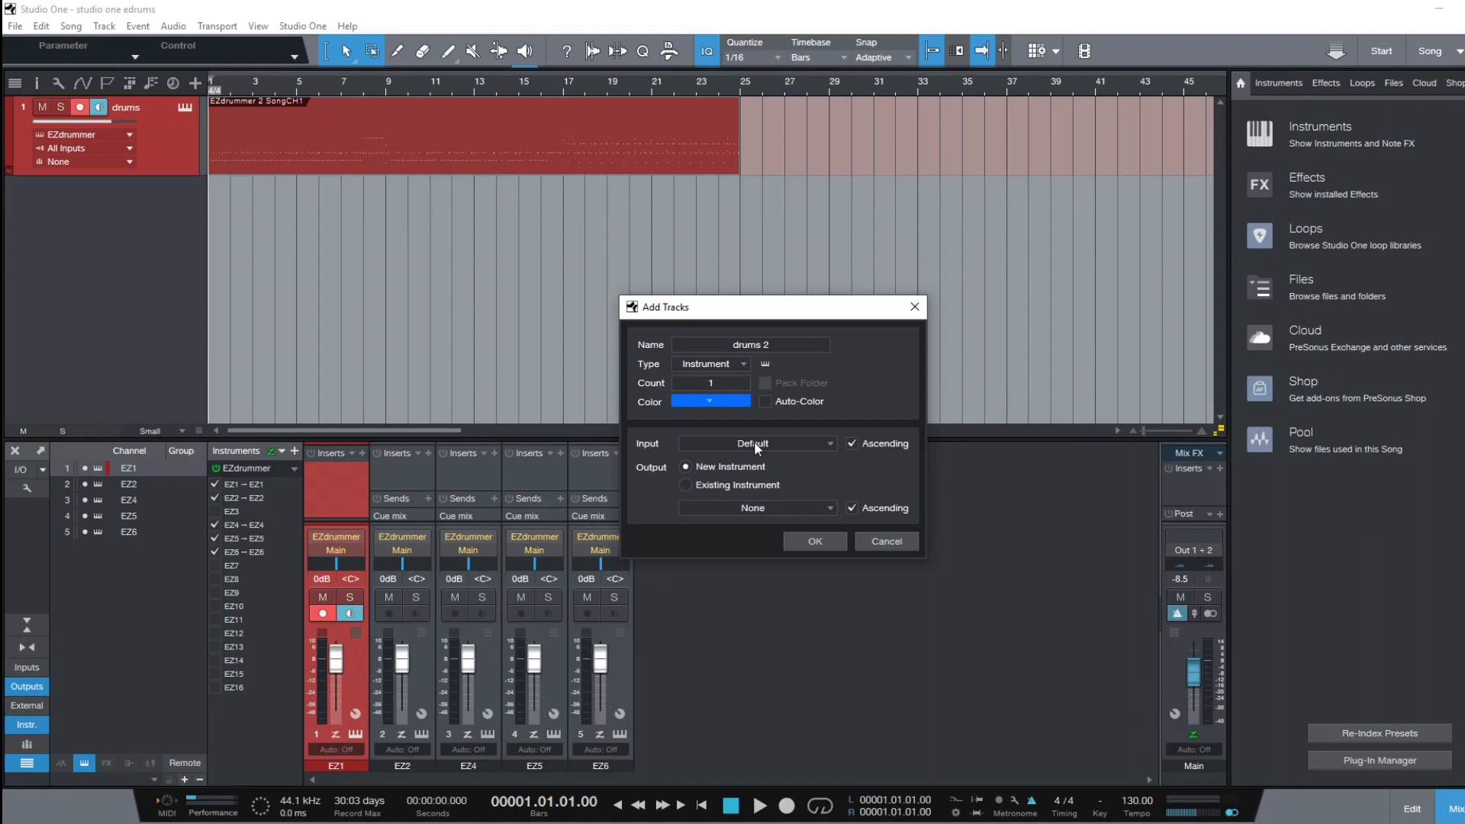
pyautogui.click(754, 444)
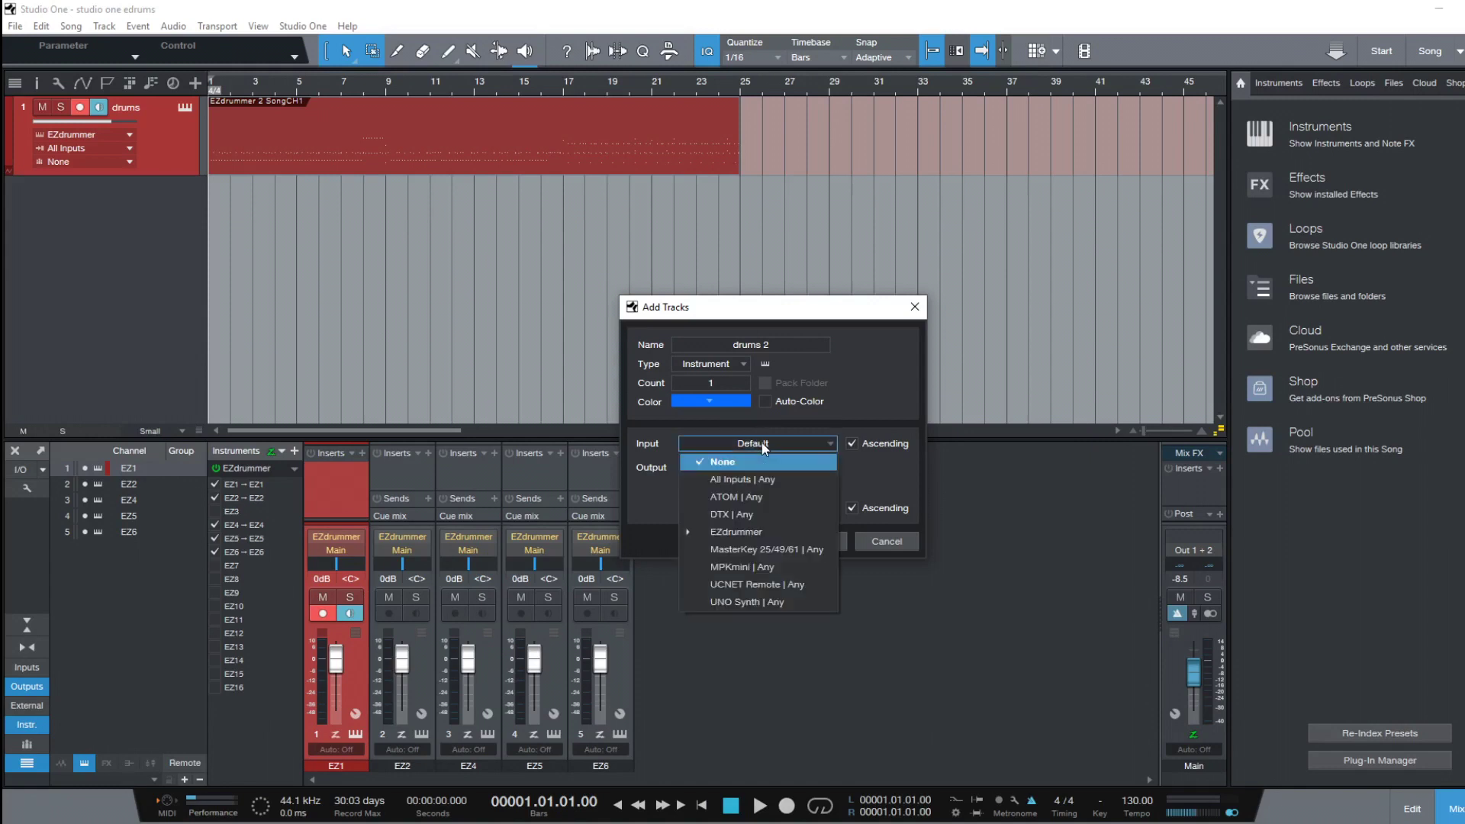
pyautogui.click(760, 480)
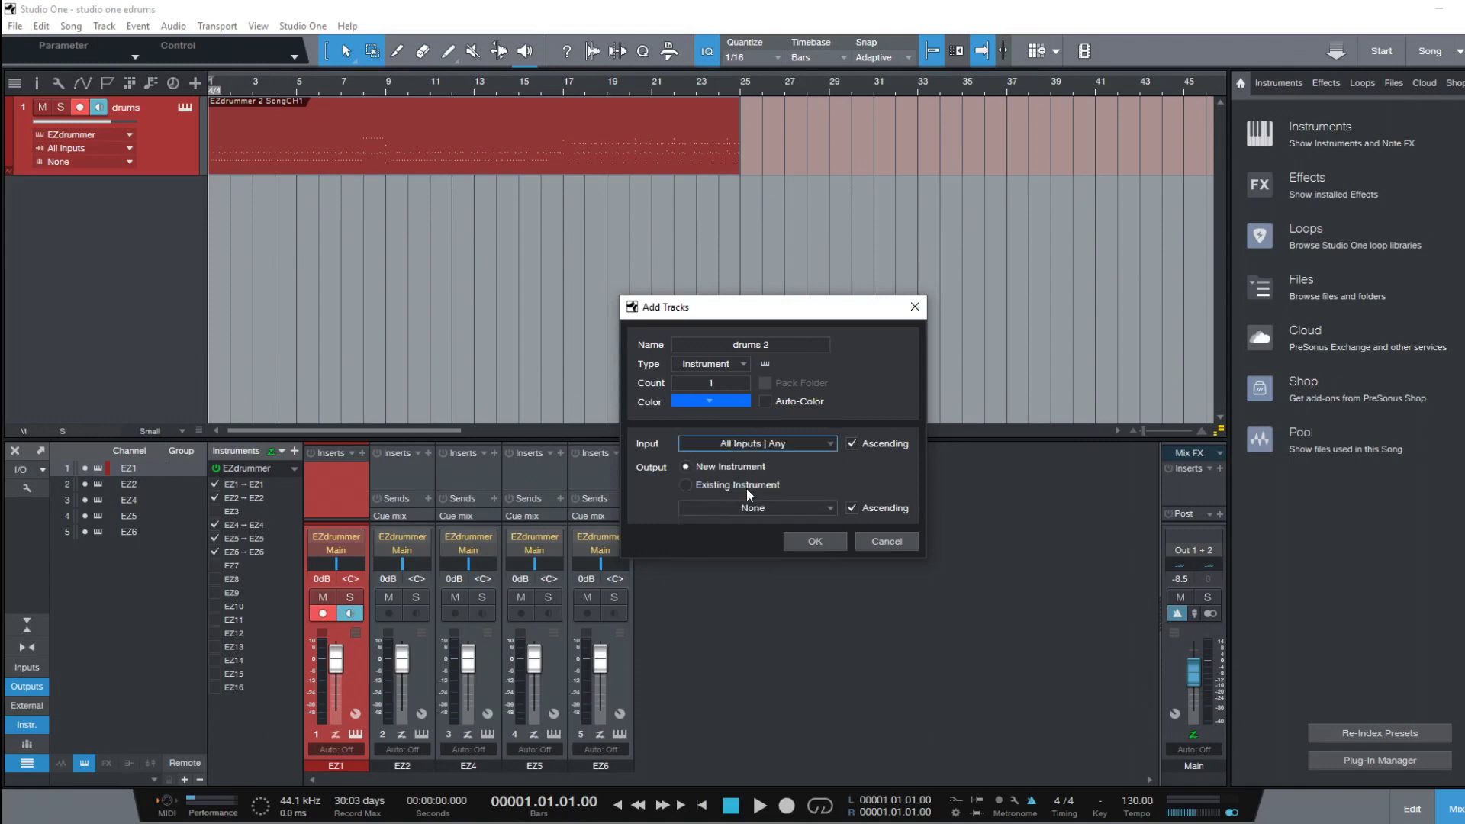
pyautogui.click(783, 509)
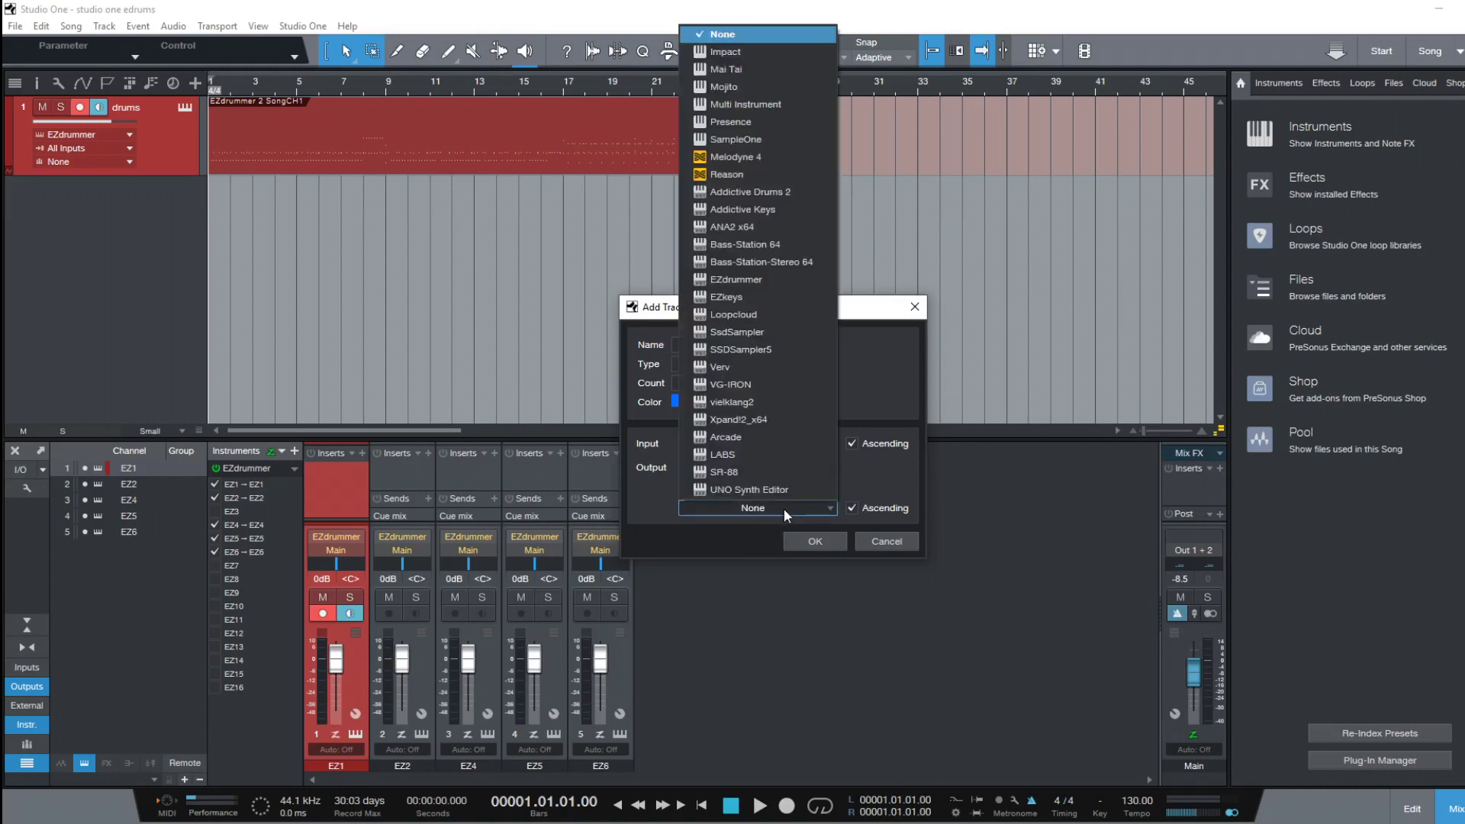
pyautogui.click(752, 348)
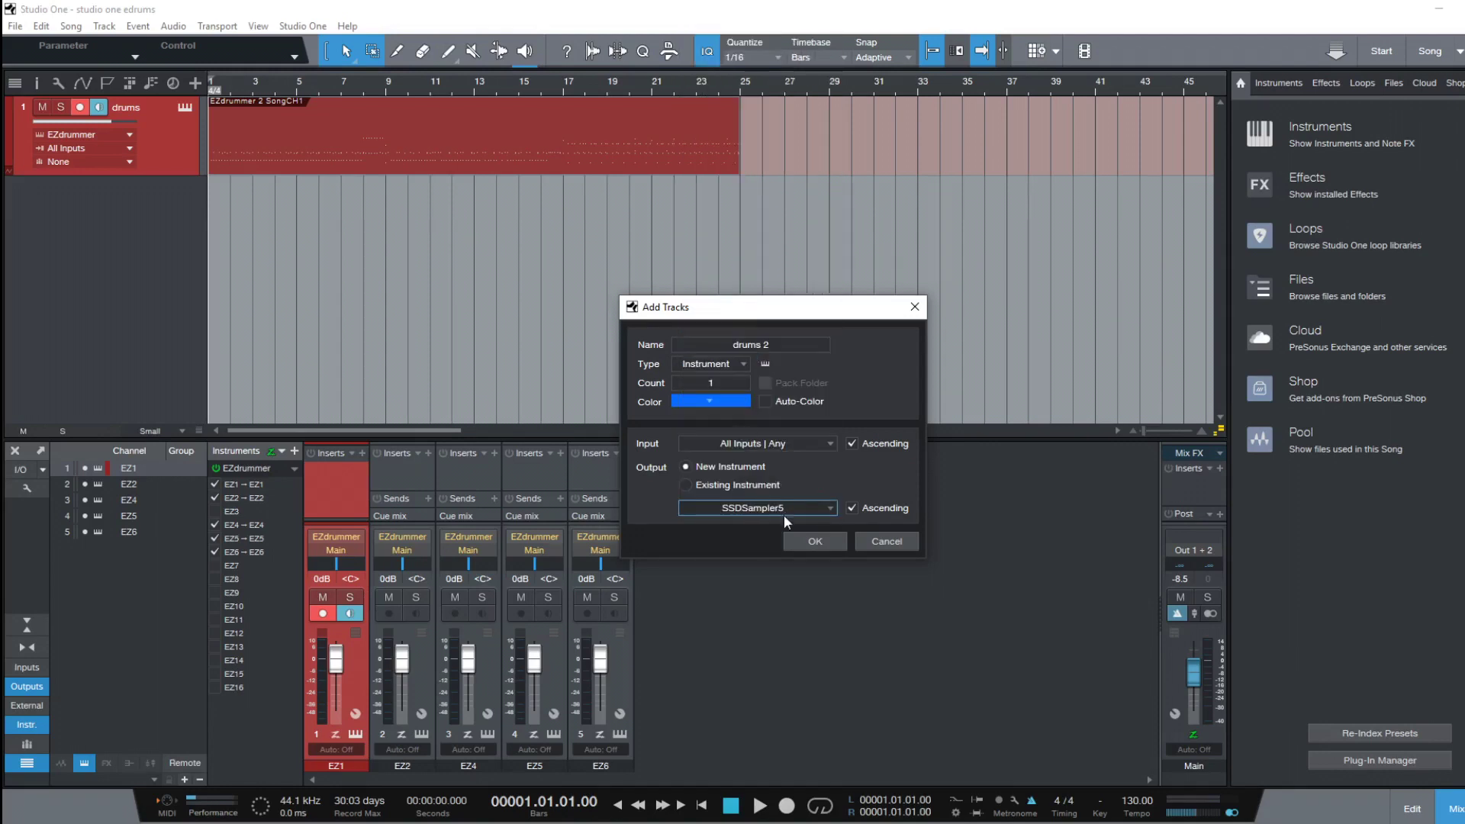
pyautogui.click(808, 540)
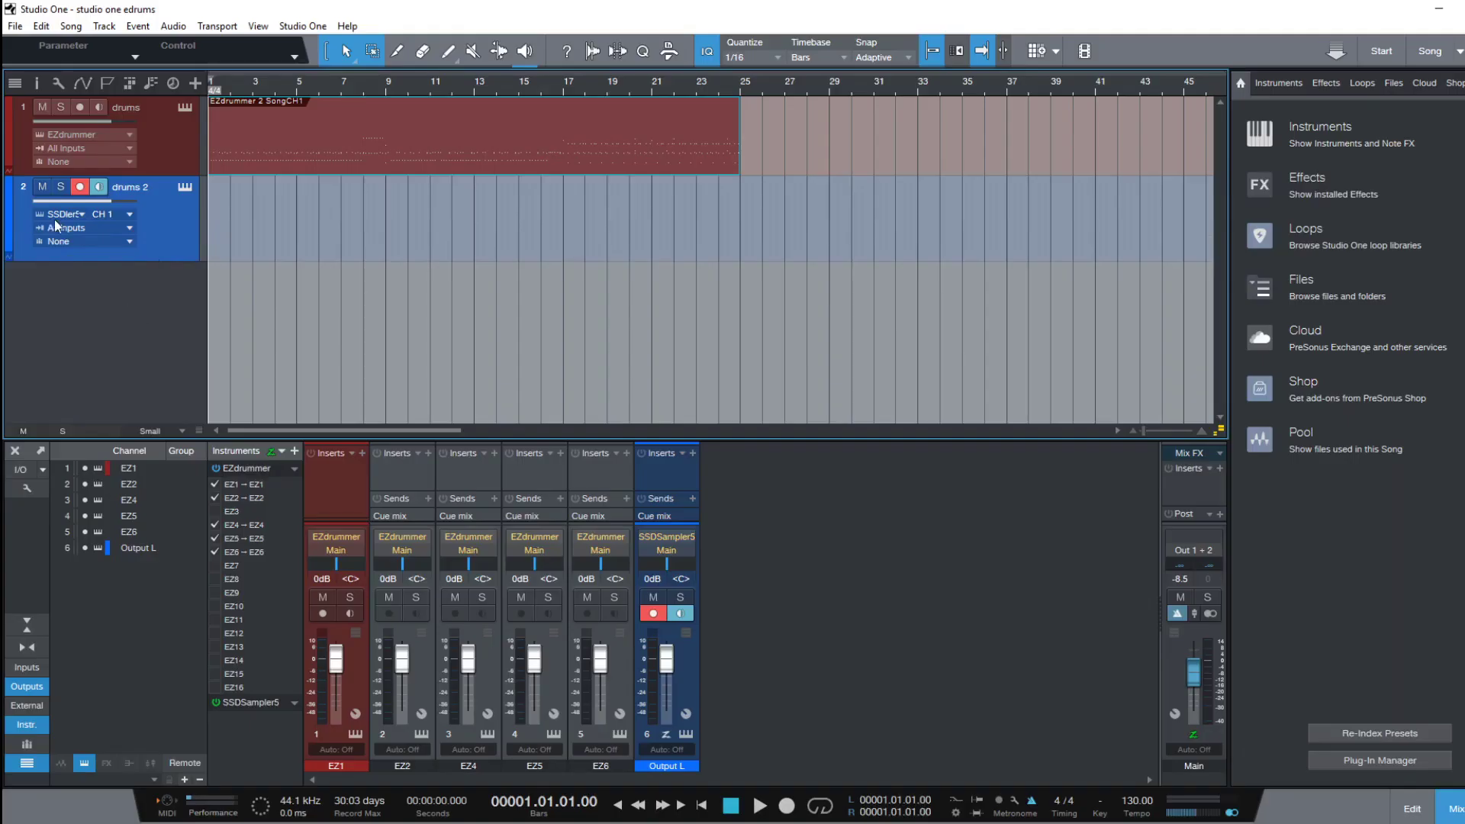
# Step: Load the EZDrummer2.iom note-mapping preset into SSD5 on drums 2
pyautogui.click(181, 188)
pyautogui.click(747, 194)
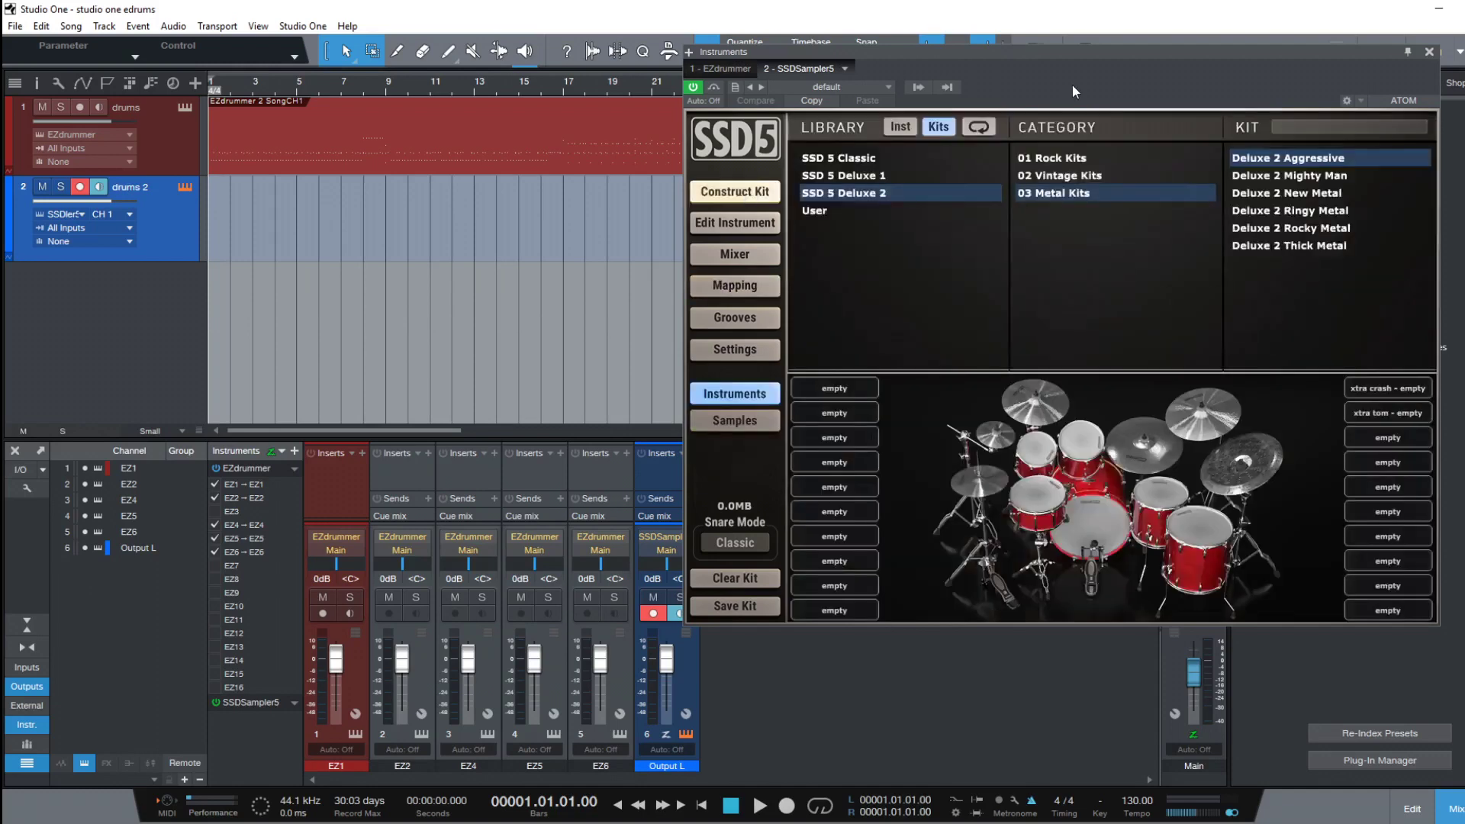
pyautogui.moveTo(1069, 53); pyautogui.dragTo(926, 82)
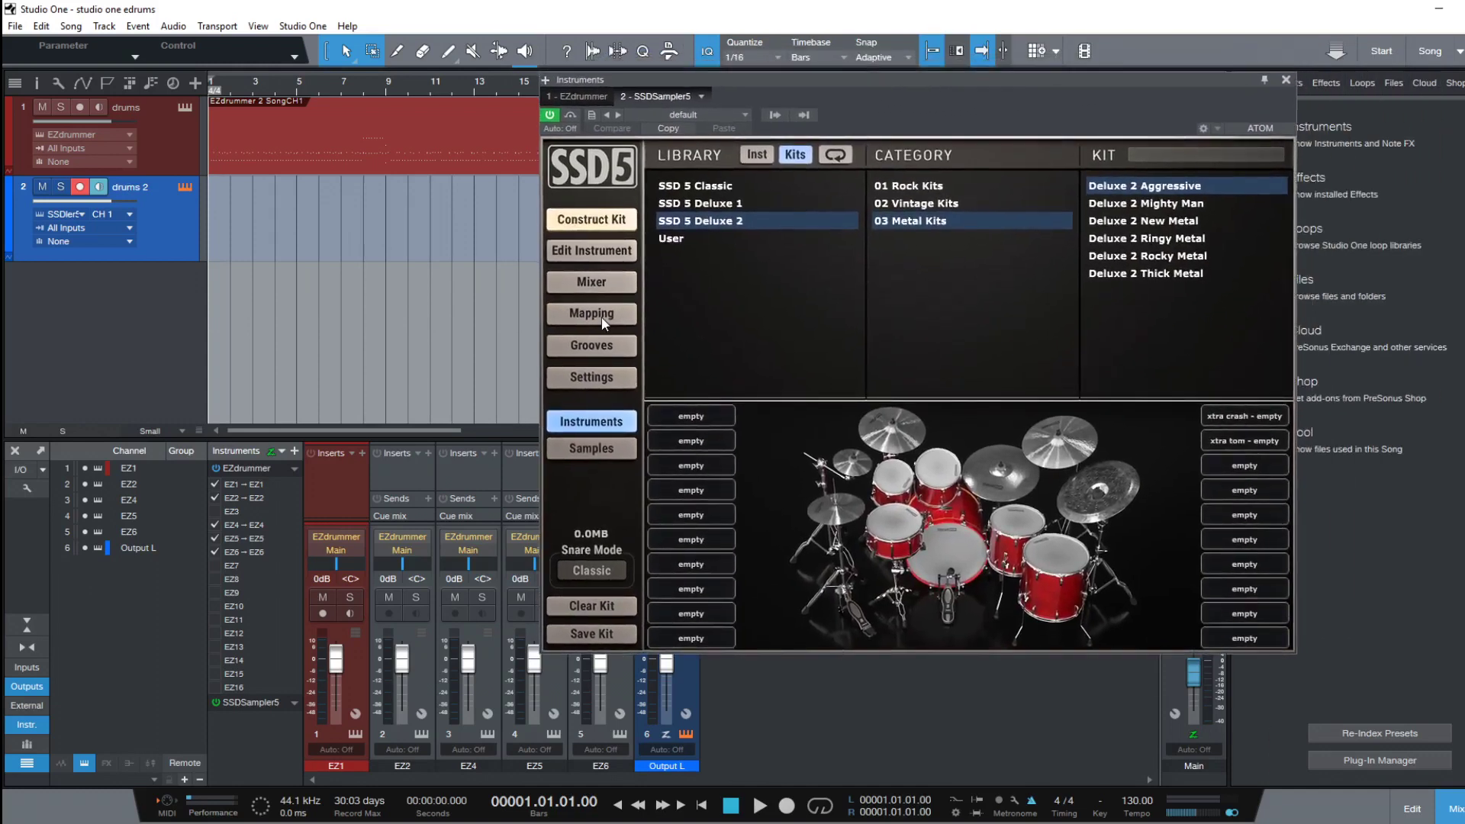
pyautogui.click(602, 319)
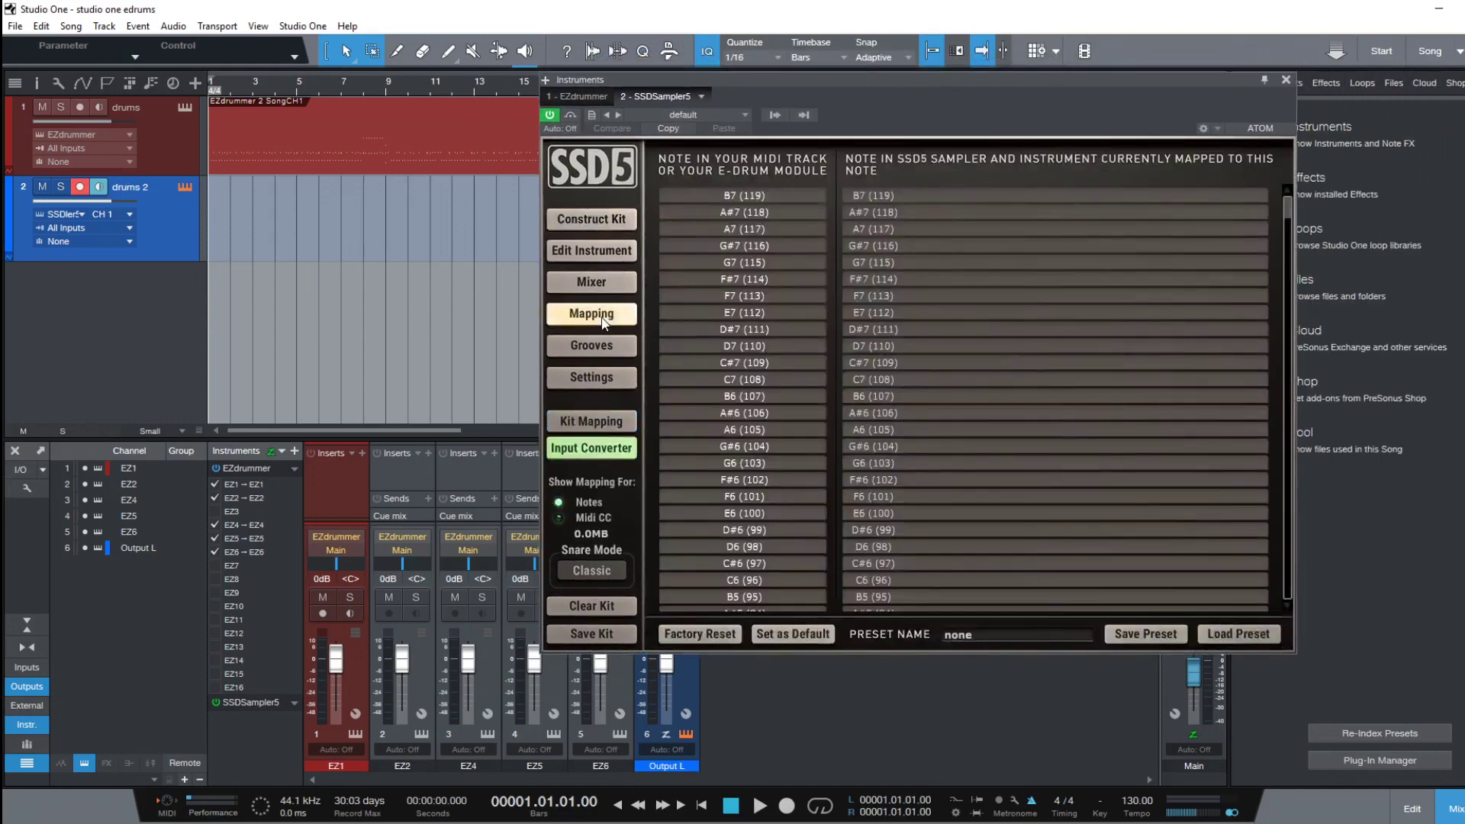
pyautogui.click(1222, 637)
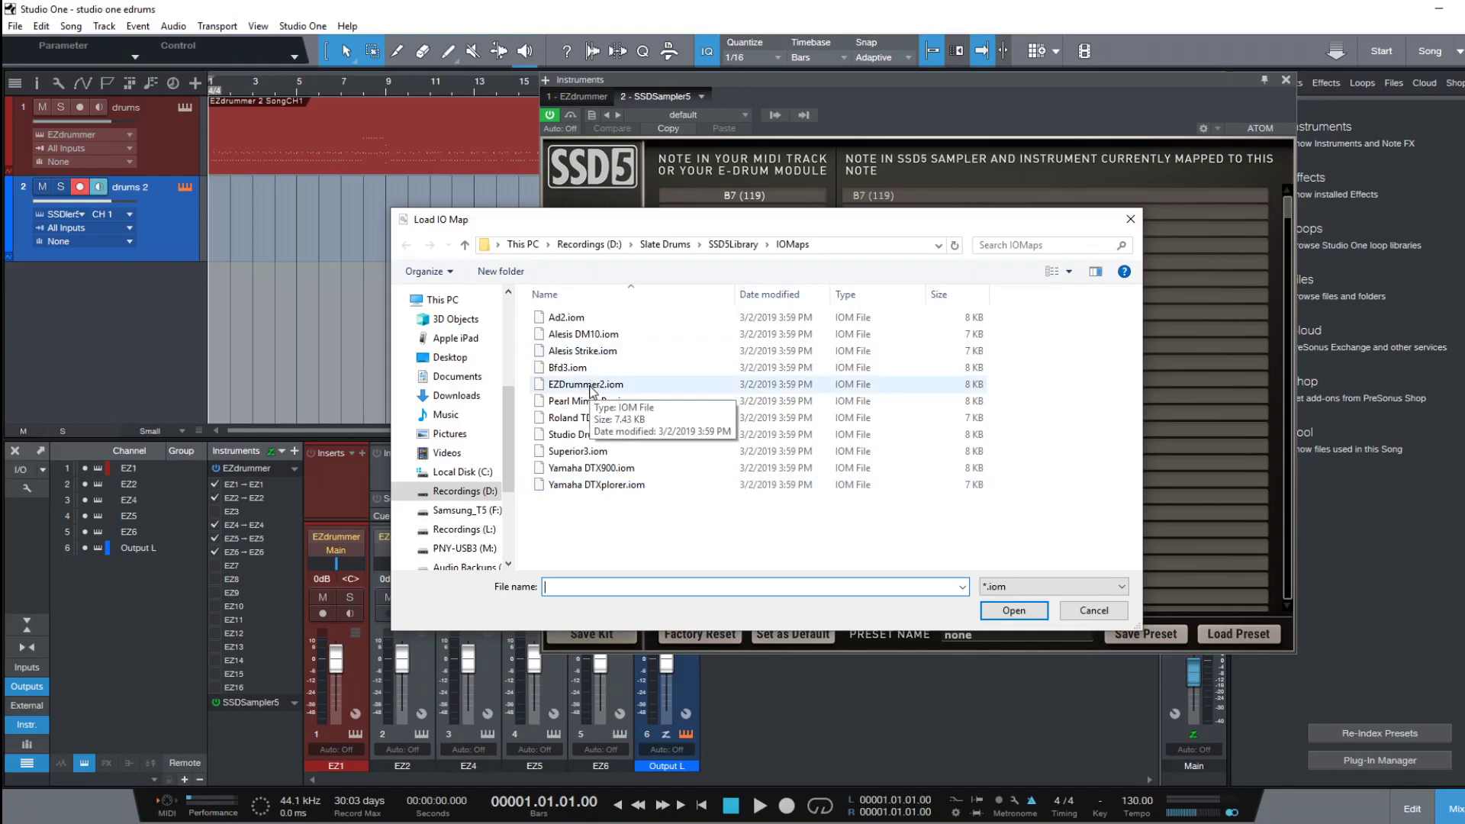
pyautogui.click(586, 383)
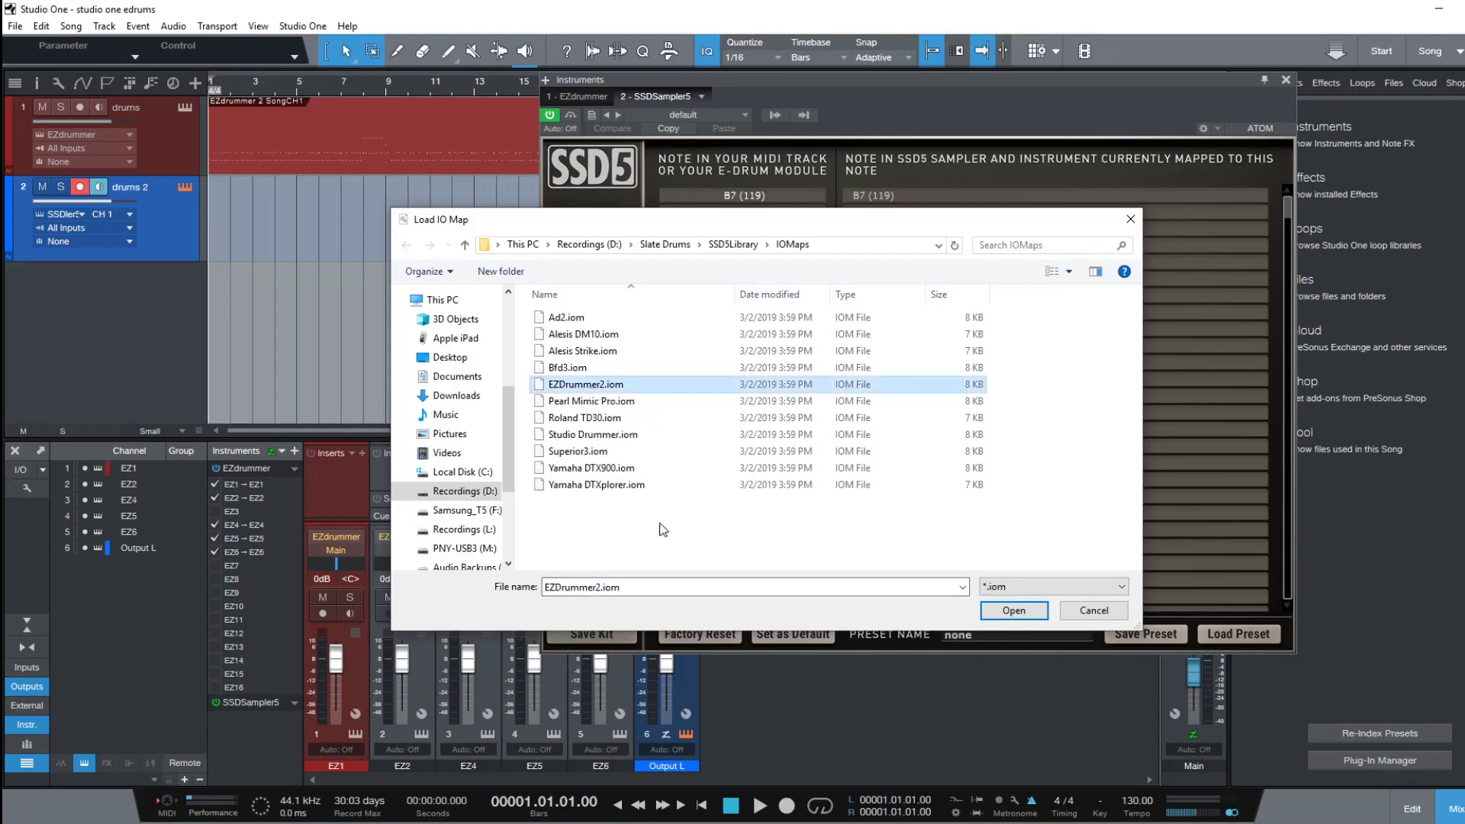
pyautogui.click(1009, 610)
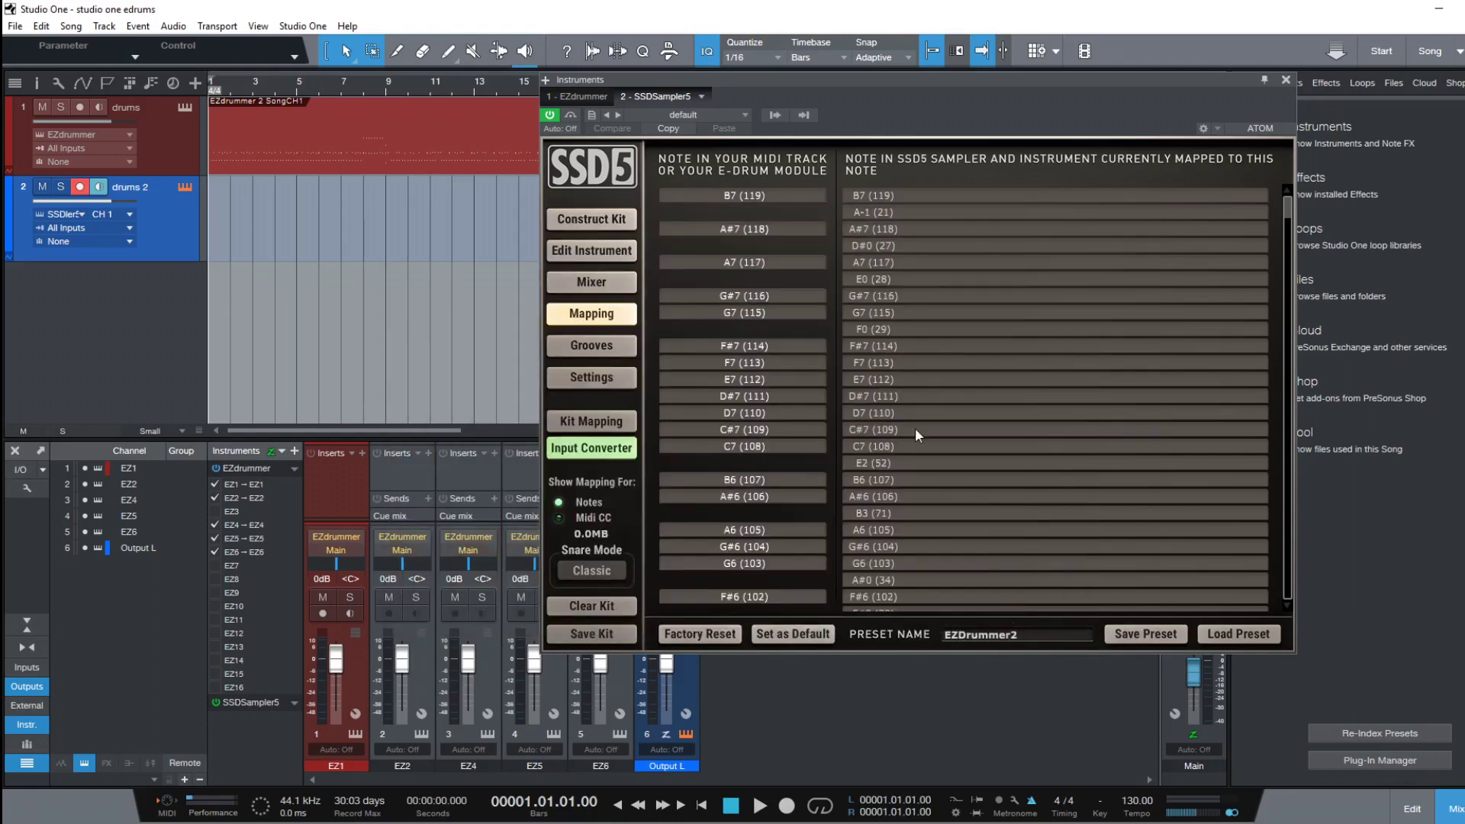
pyautogui.click(591, 219)
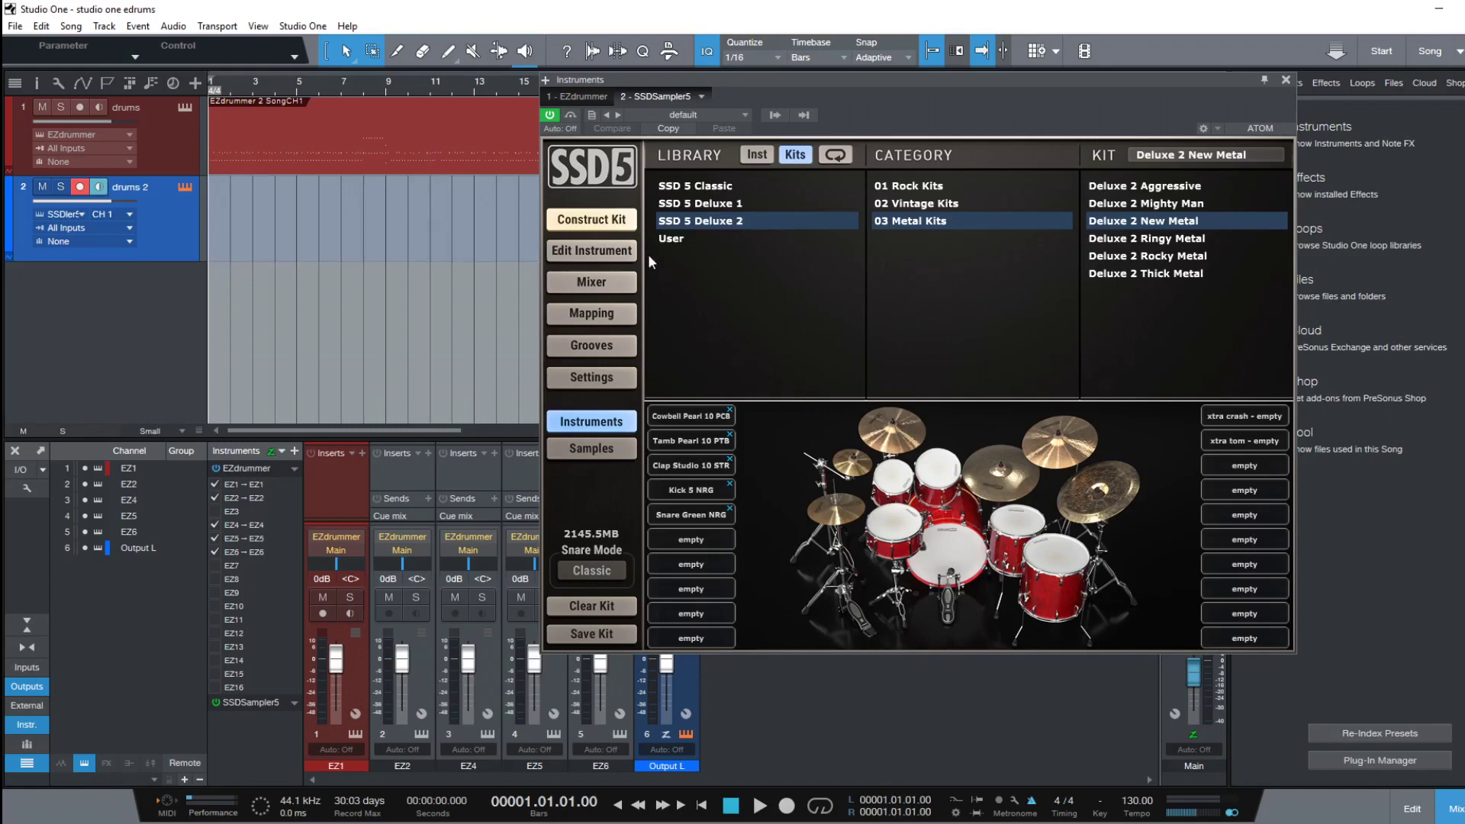
# Step: Show SSD5's internal drum Mixer page
pyautogui.click(602, 285)
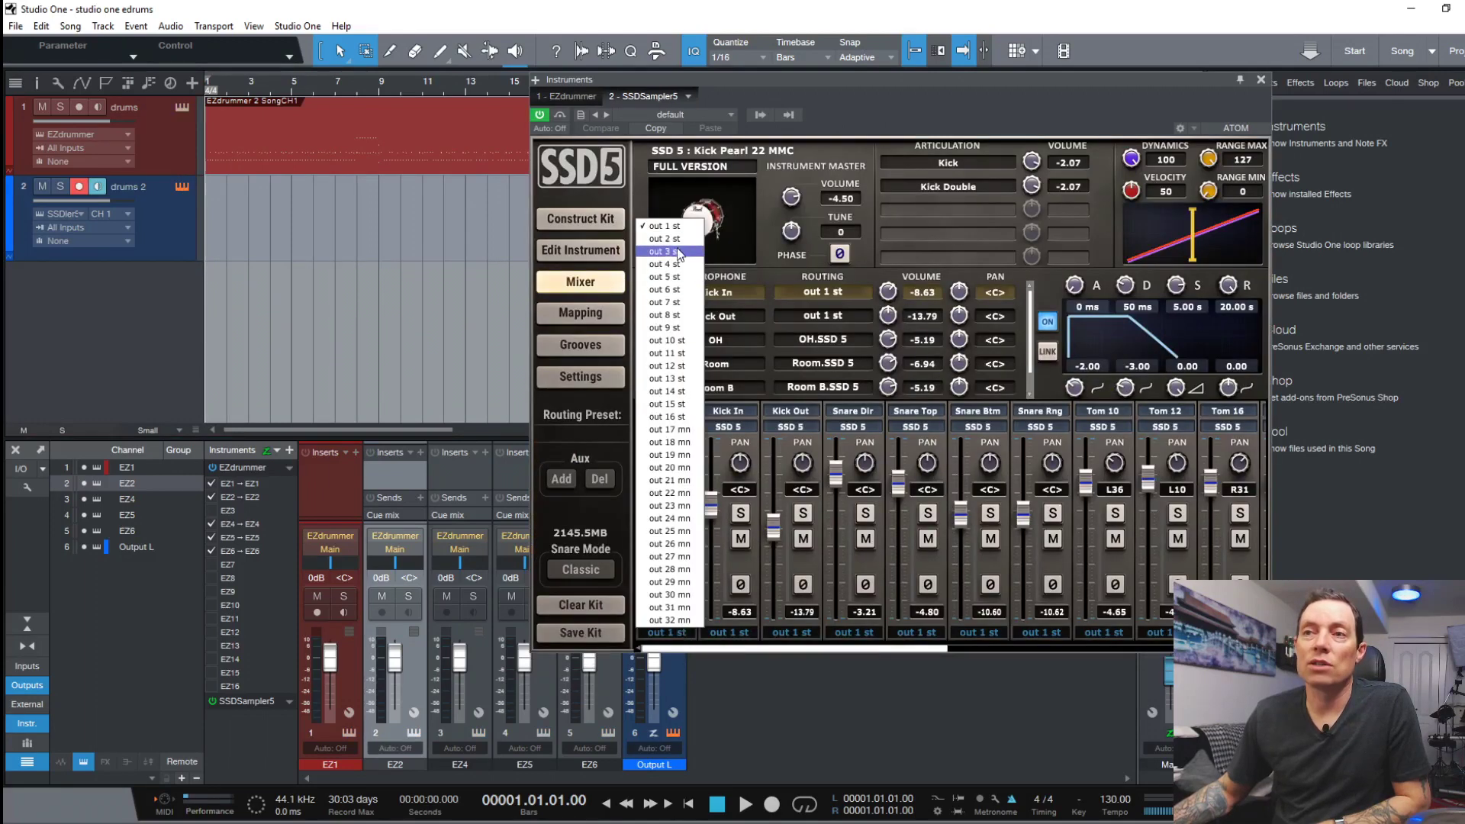
# Step: Confirm Kick Dir and Kick In route to out 1 st, then list SSDSampler5's outputs
pyautogui.click(664, 227)
pyautogui.click(729, 633)
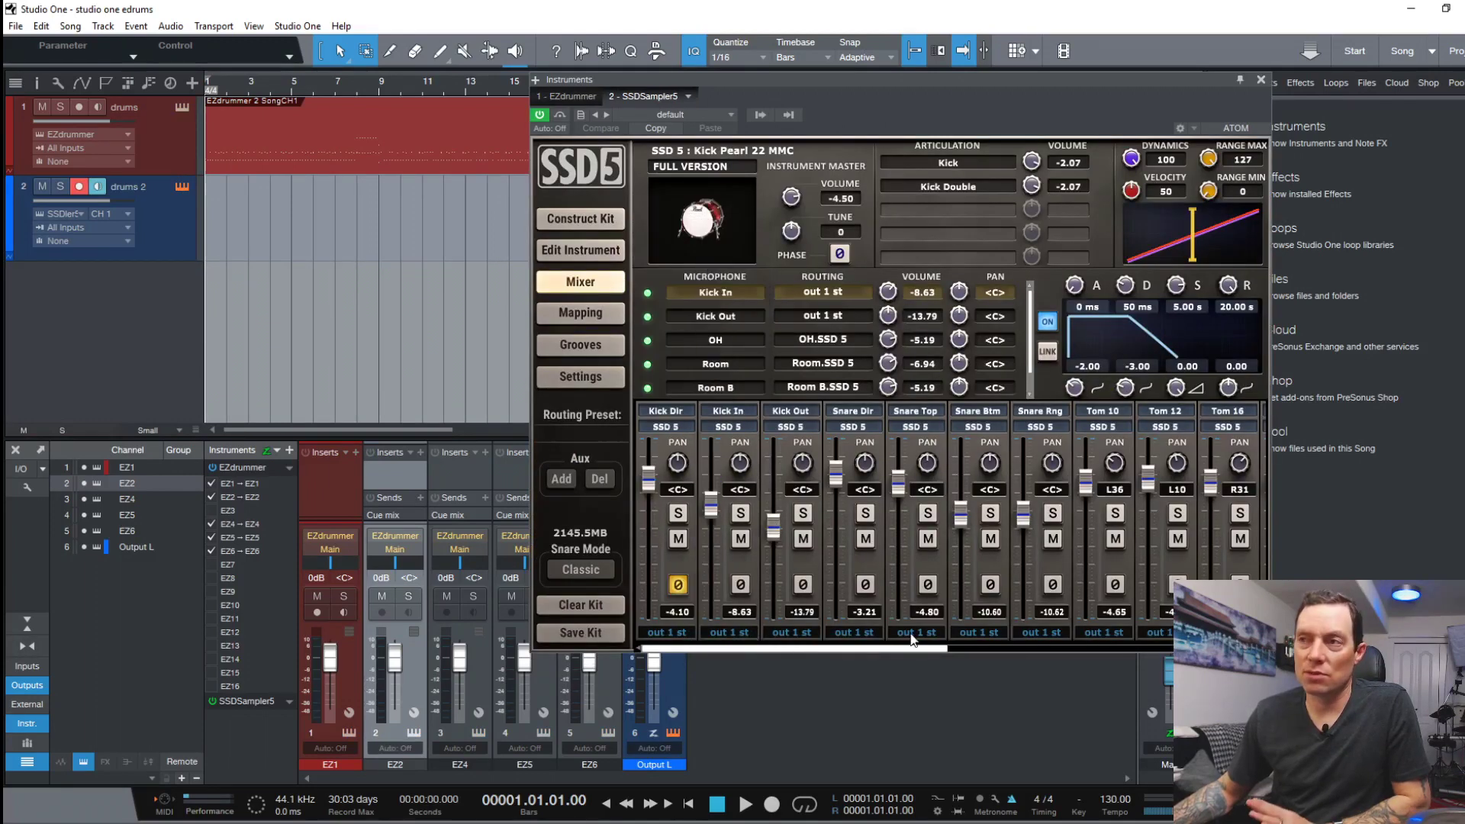
pyautogui.click(839, 643)
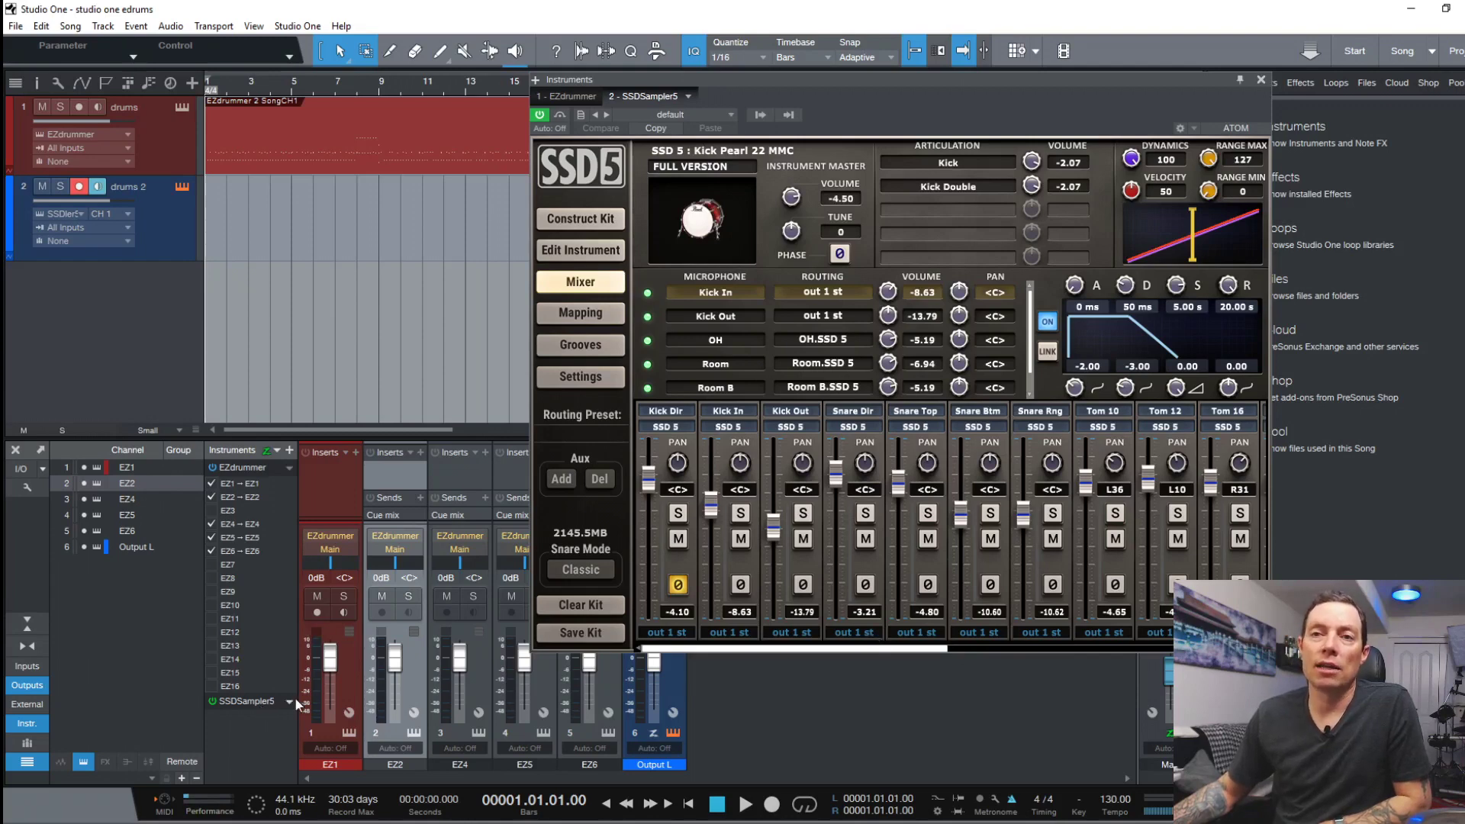
pyautogui.click(258, 699)
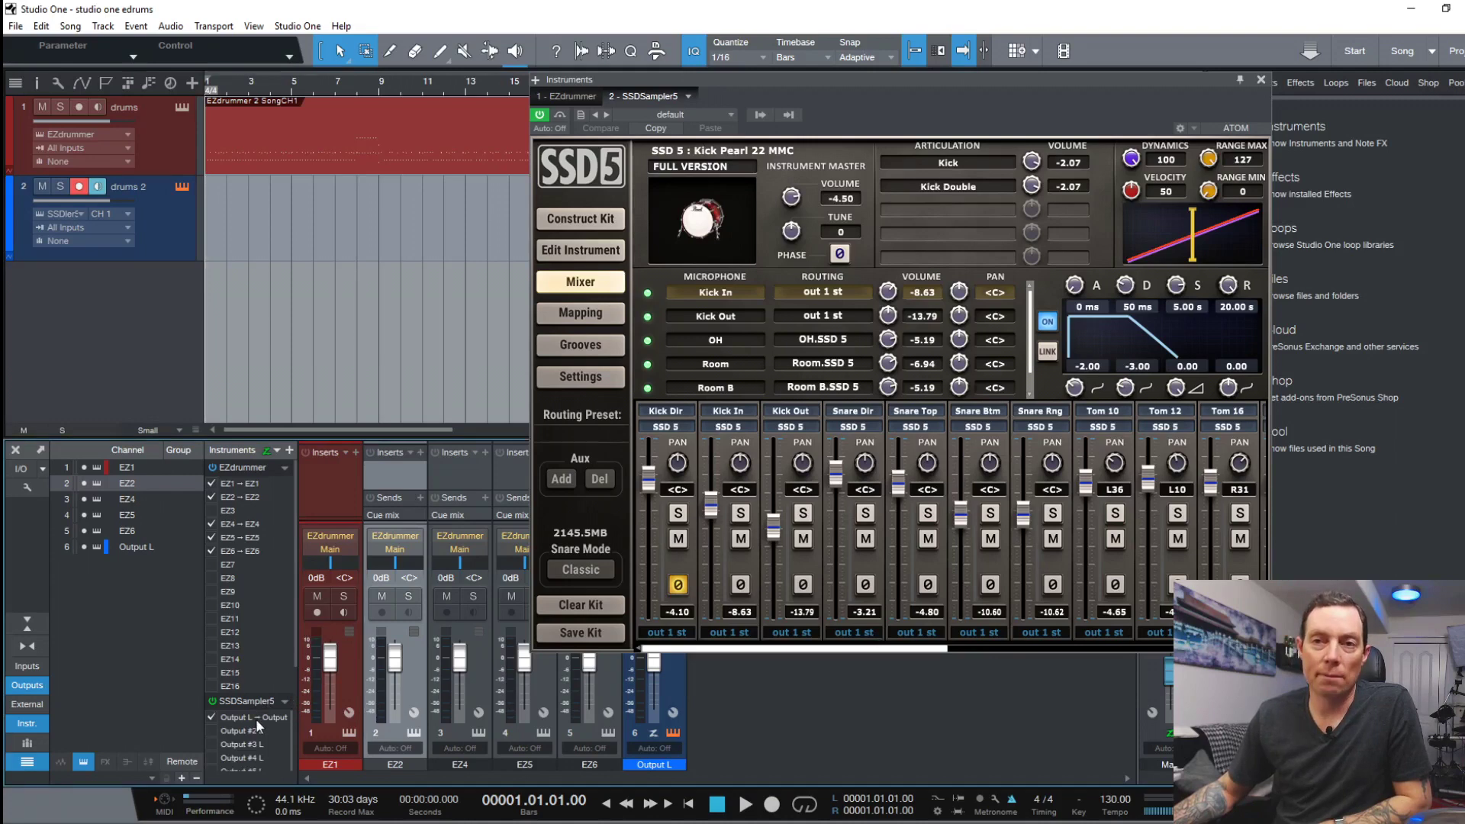
# Step: Drag the EZdrummer Song Creator clips from Search onto drums 2 at bar 1
pyautogui.click(563, 94)
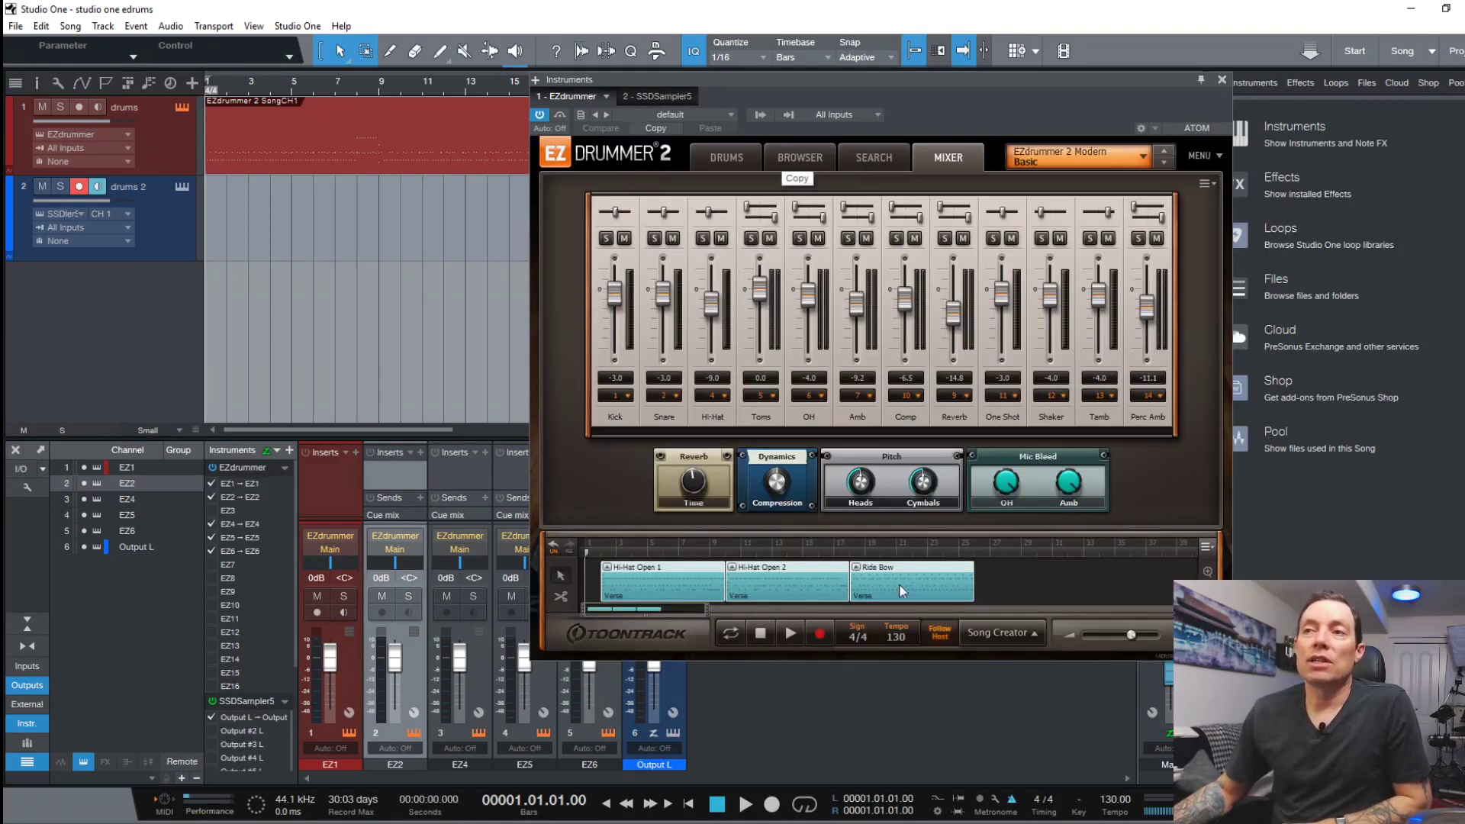
pyautogui.click(858, 162)
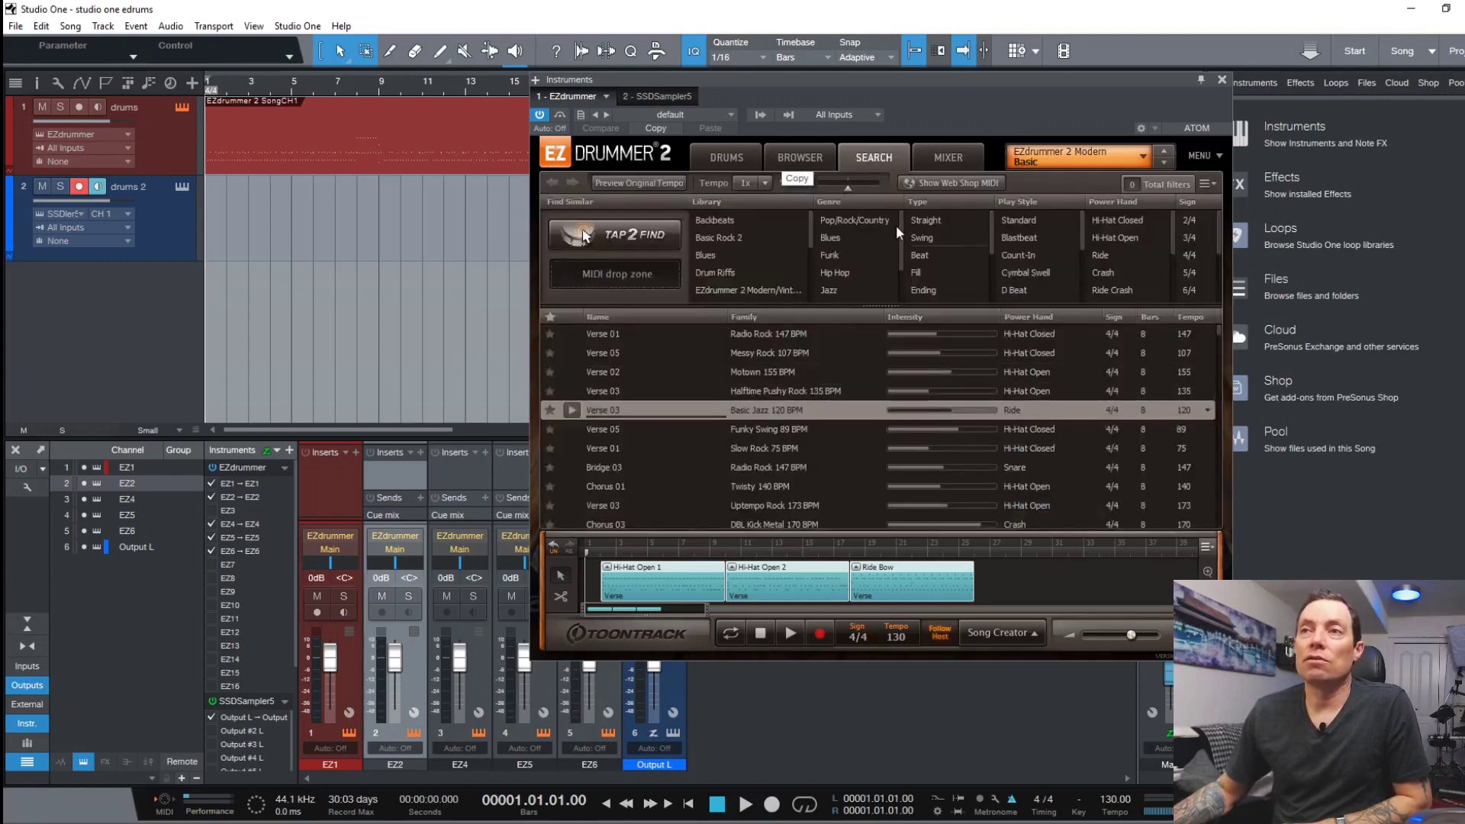
pyautogui.moveTo(1012, 588); pyautogui.dragTo(230, 226)
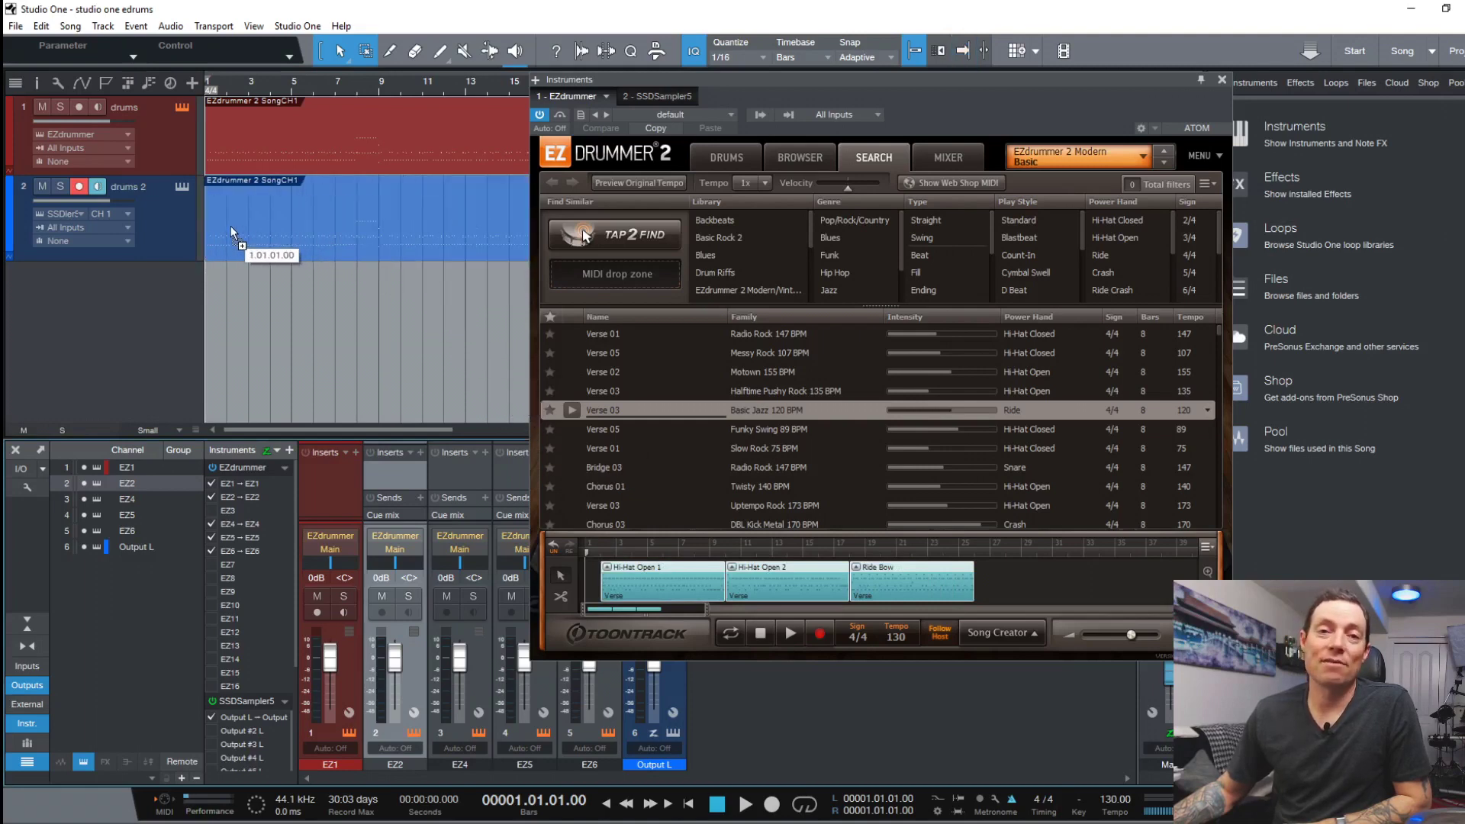
pyautogui.moveTo(230, 226); pyautogui.dragTo(231, 225)
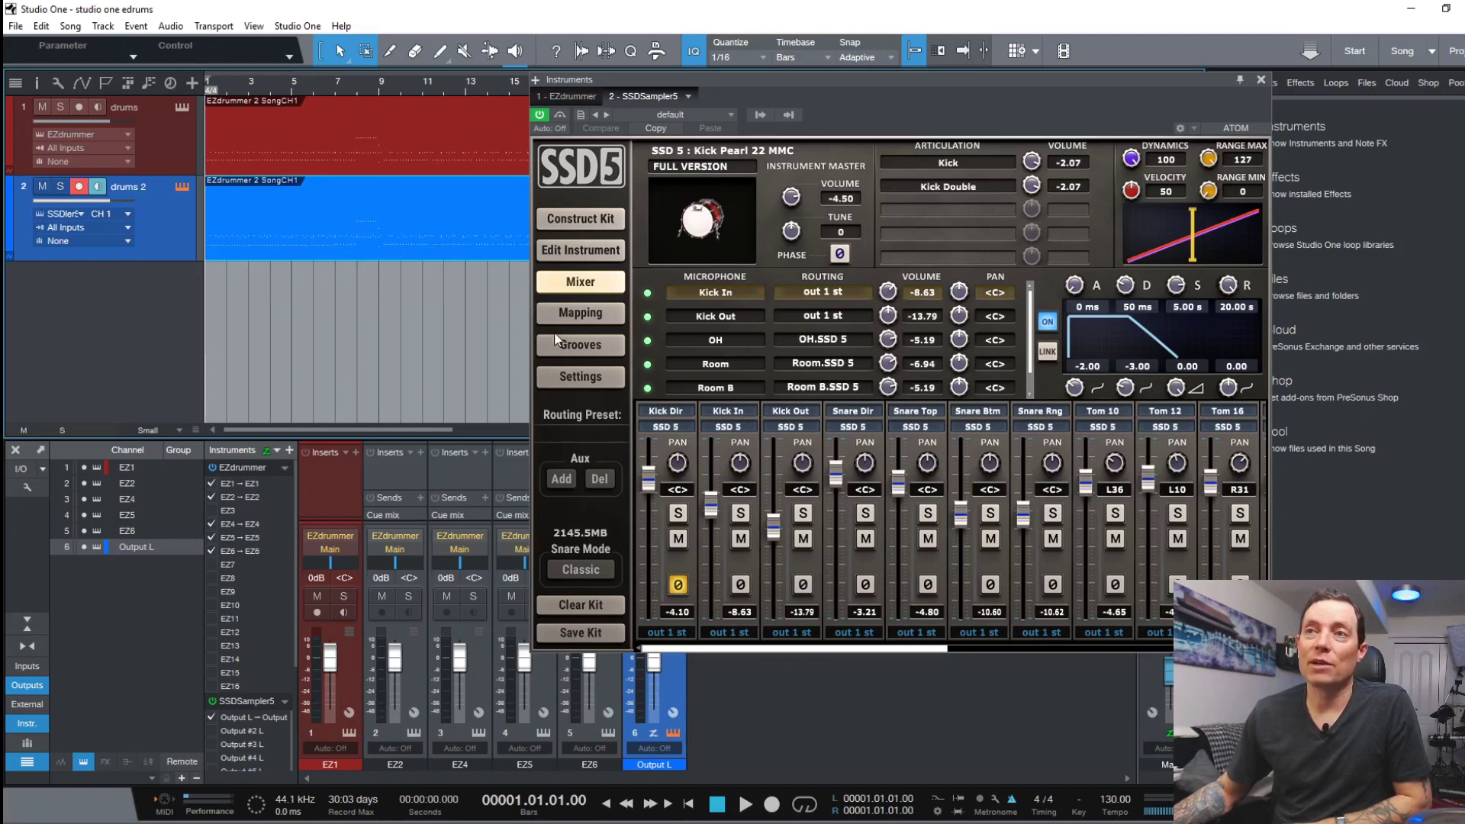
# Step: Check SSD5's mapping and kit pages, mute track 1, play drums 2, then close SSD5
pyautogui.click(575, 310)
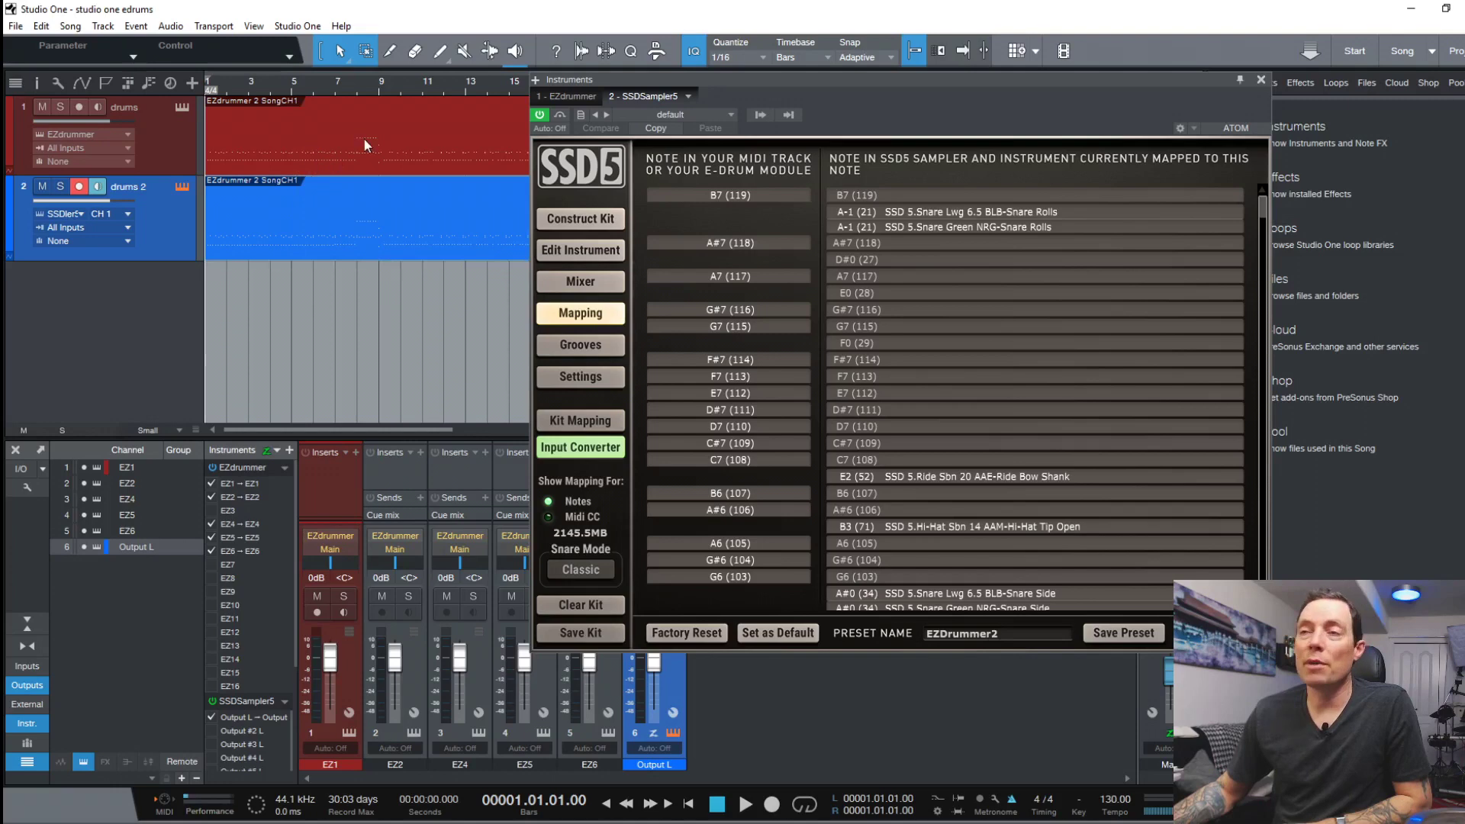
pyautogui.click(576, 221)
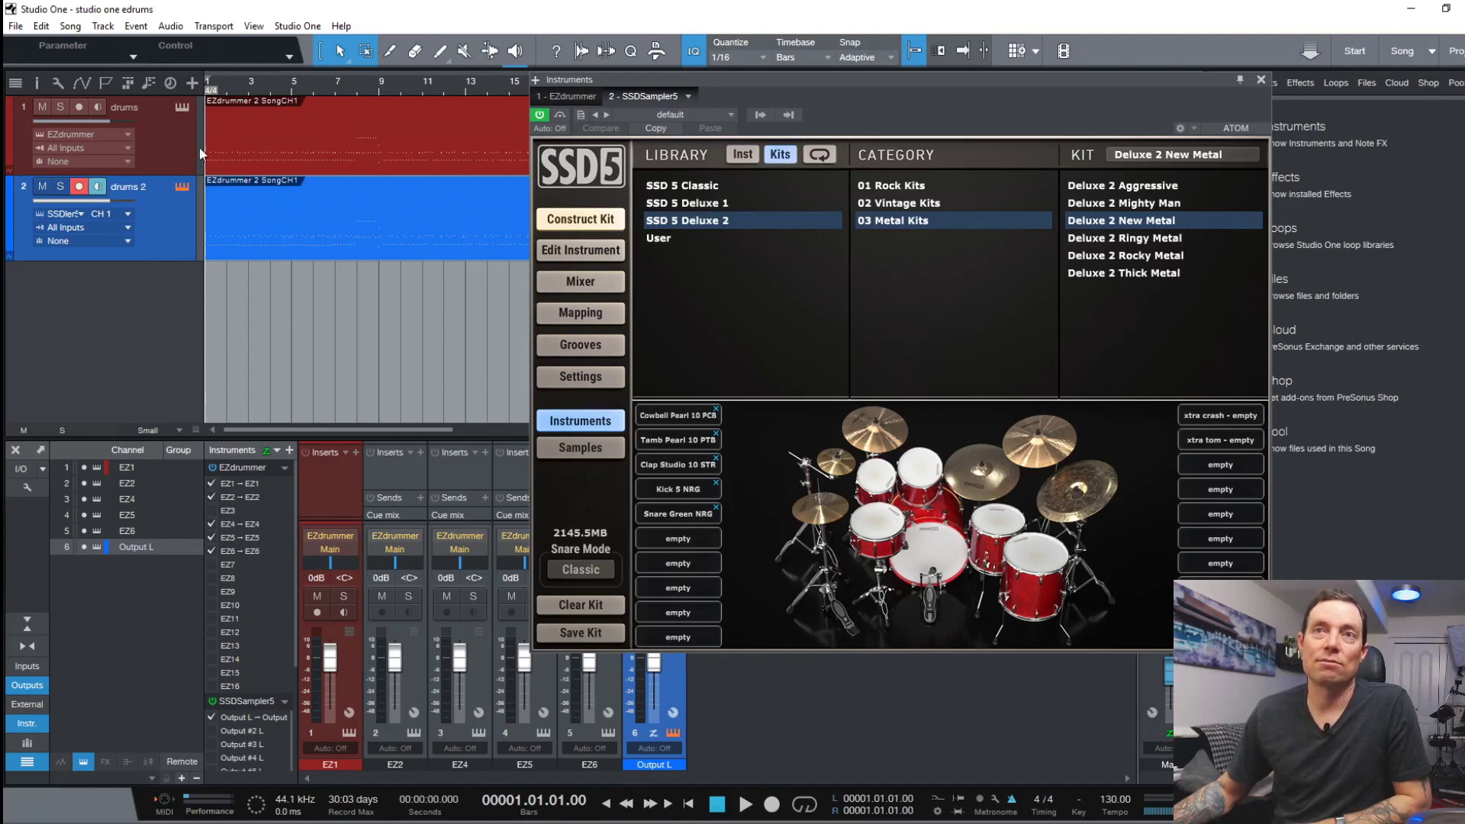
pyautogui.click(46, 106)
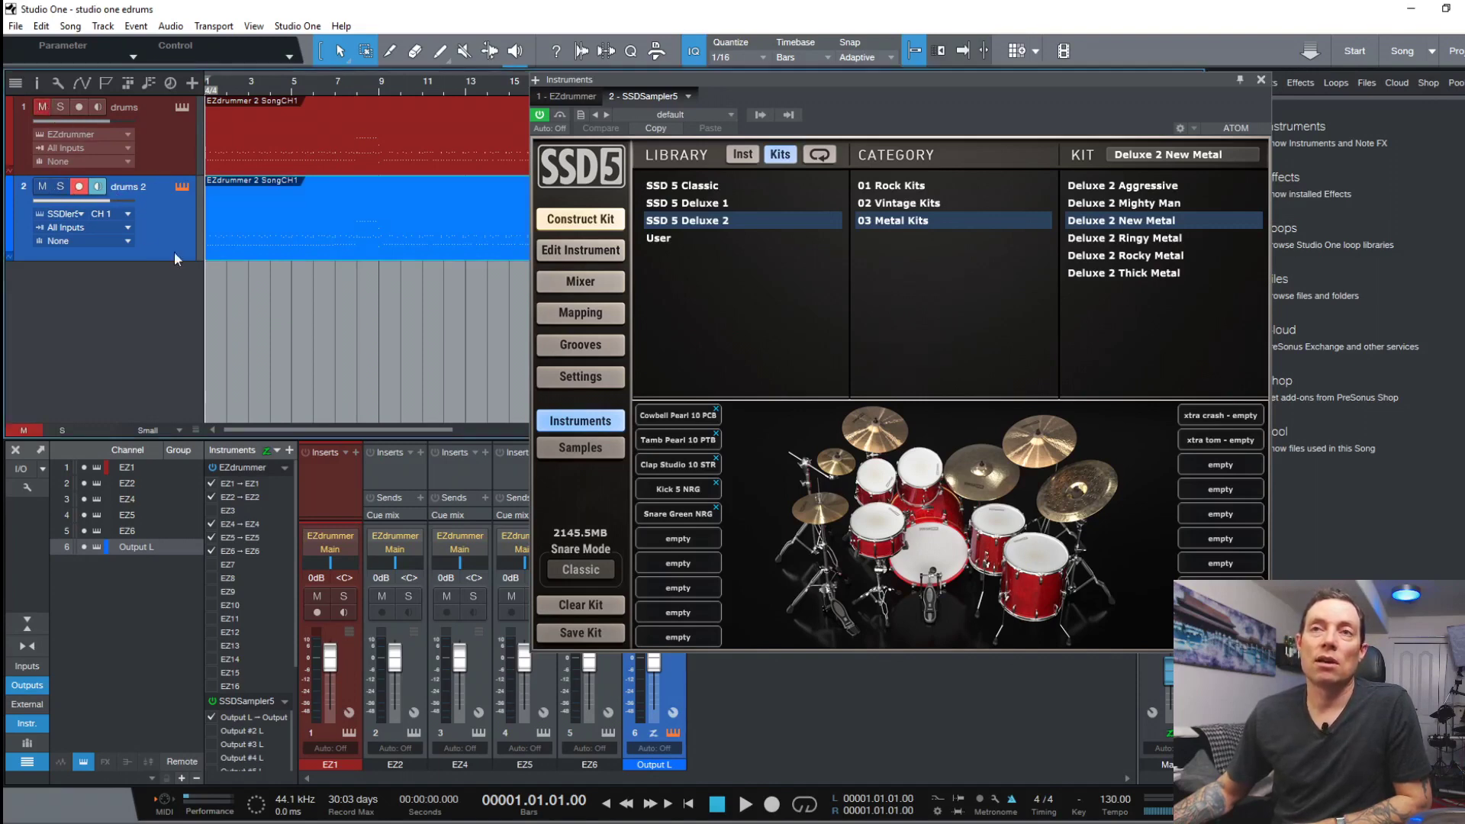
pyautogui.press('space')
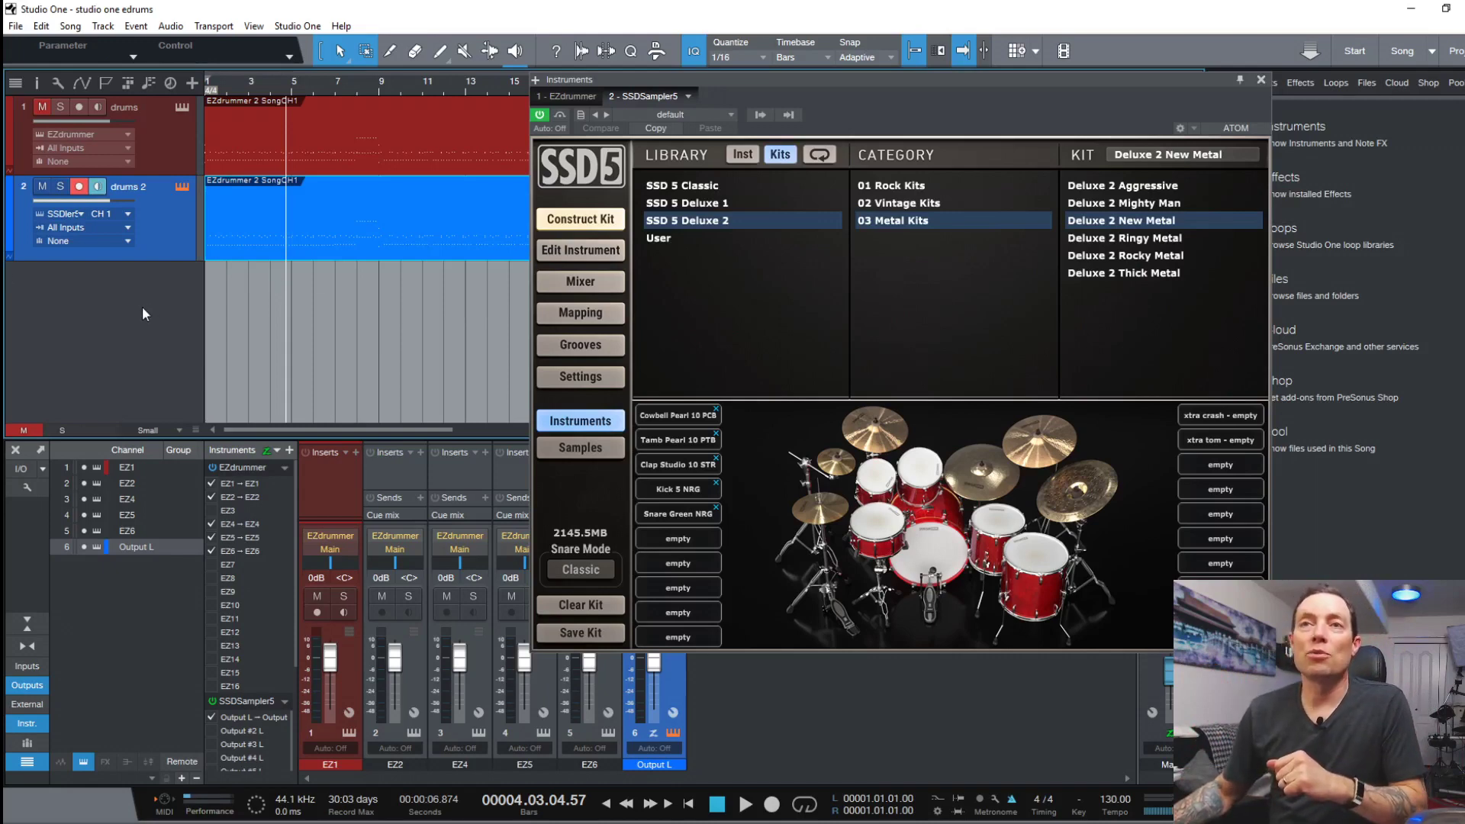
pyautogui.press('F11')
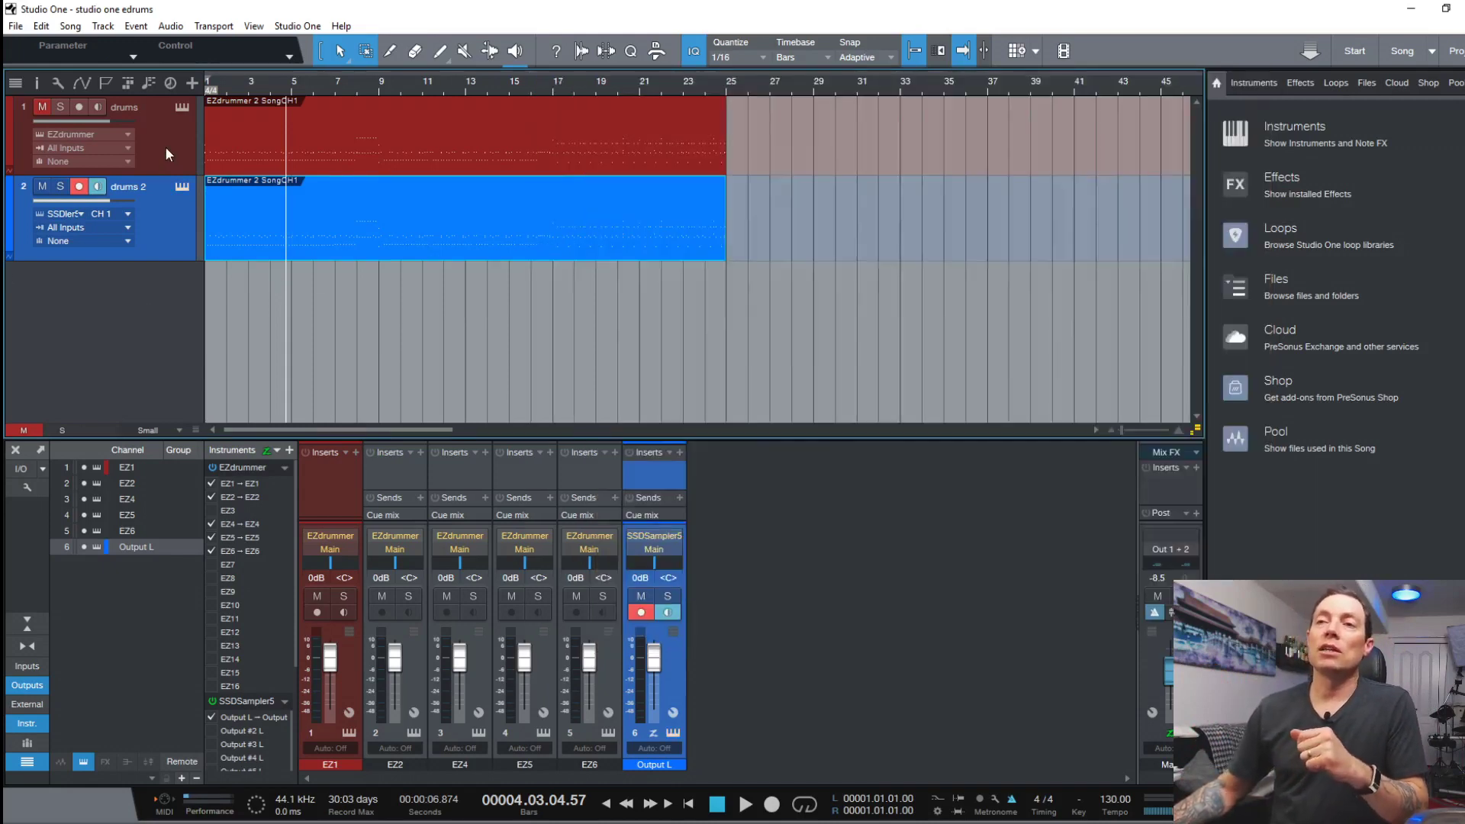